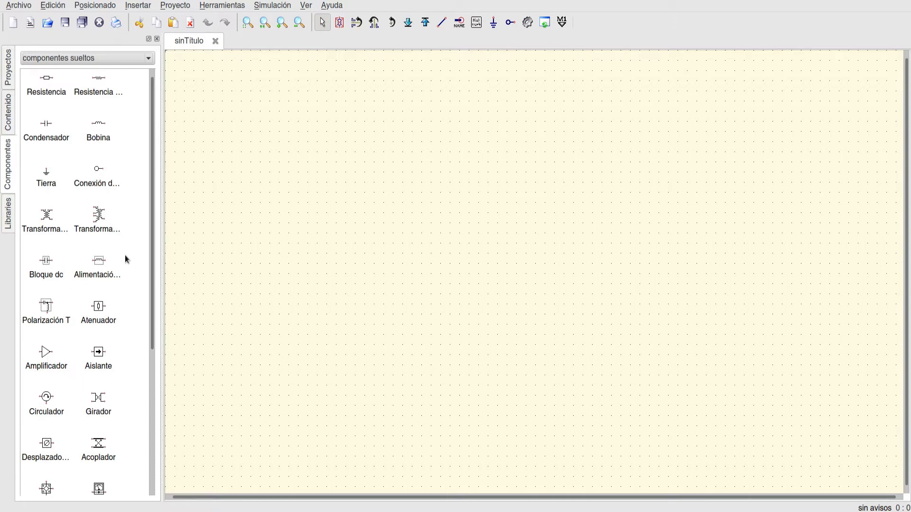
- Look through the component categories, including componentes sueltos, fuentes and sondas, and return to componentes sueltos
scroll(127, 259, "down", 5)
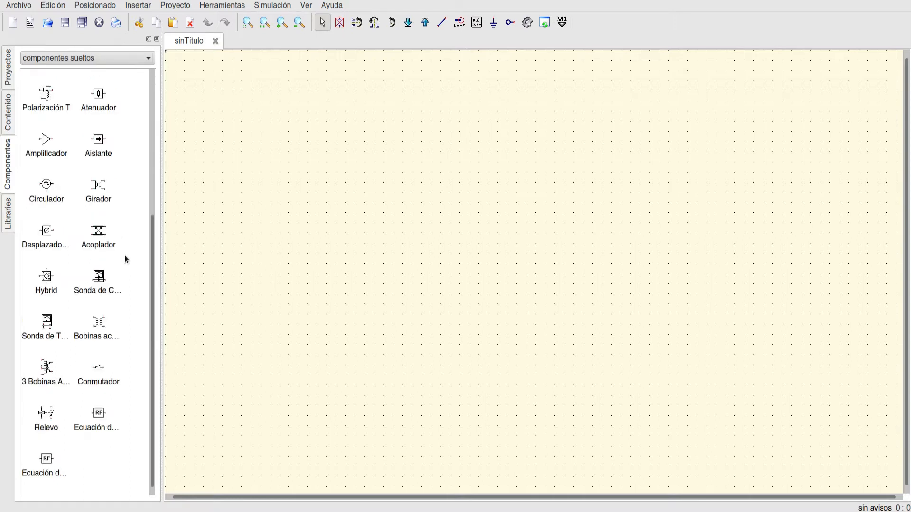
scroll(126, 259, "up", 5)
left_click(114, 58)
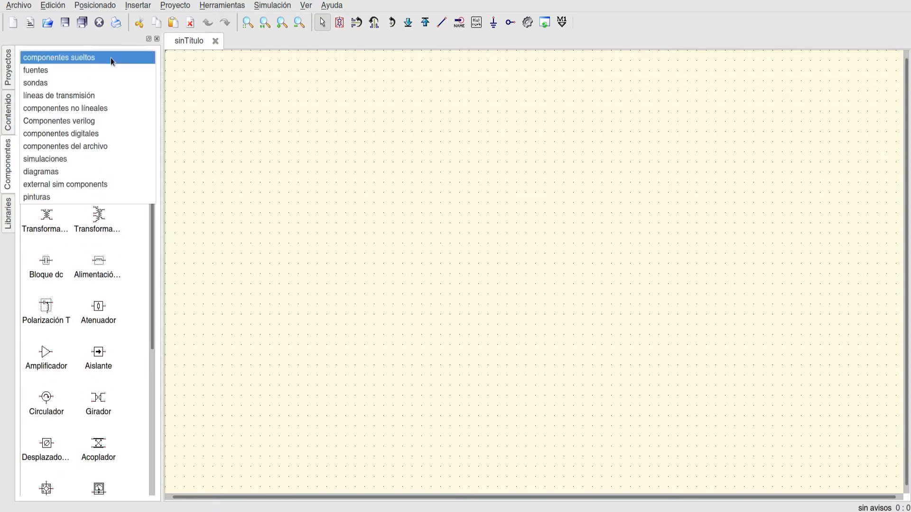
left_click(112, 69)
left_click(85, 57)
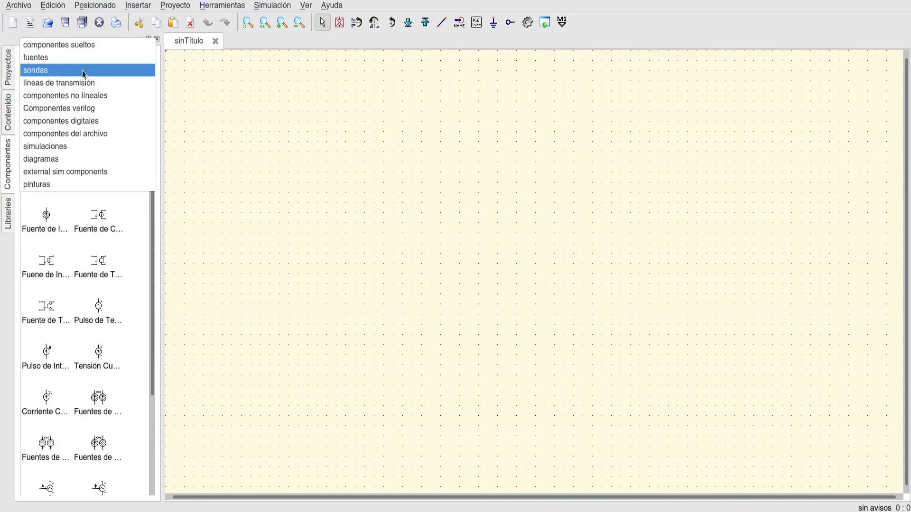
left_click(86, 73)
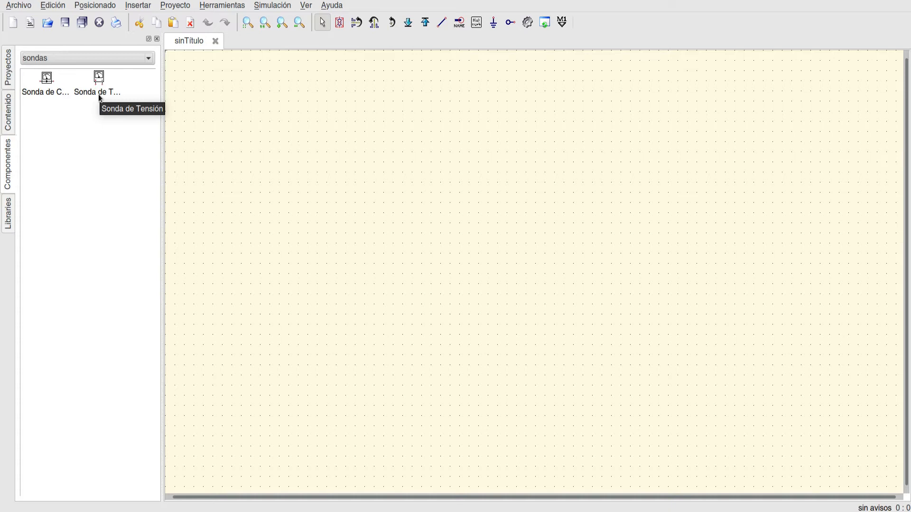
left_click(49, 58)
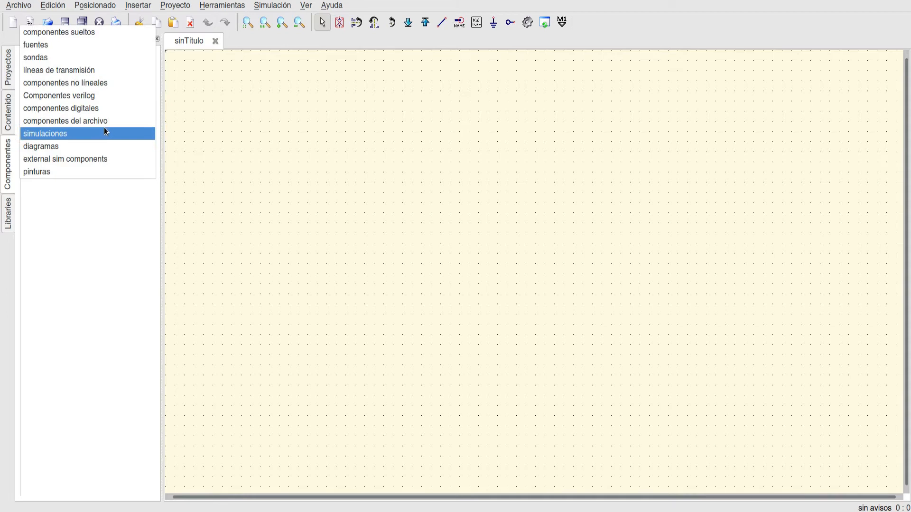
key("Escape")
left_click(133, 54)
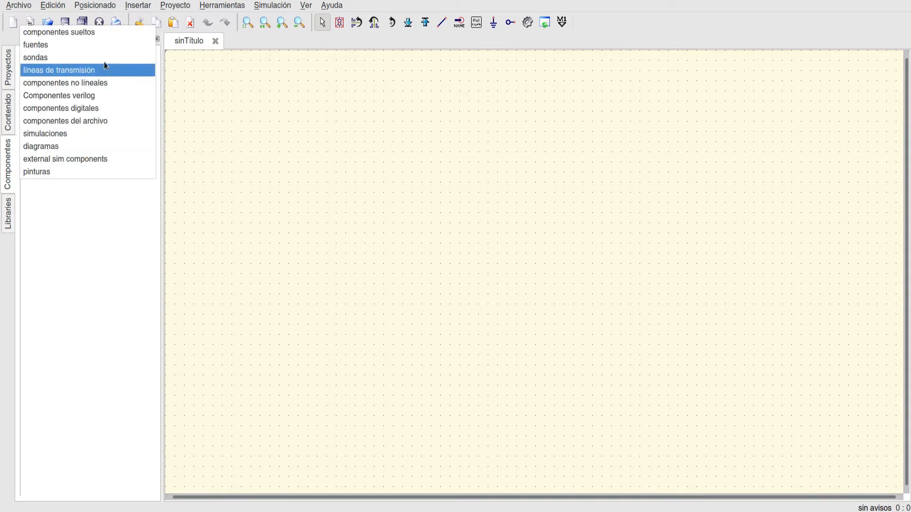
left_click(56, 31)
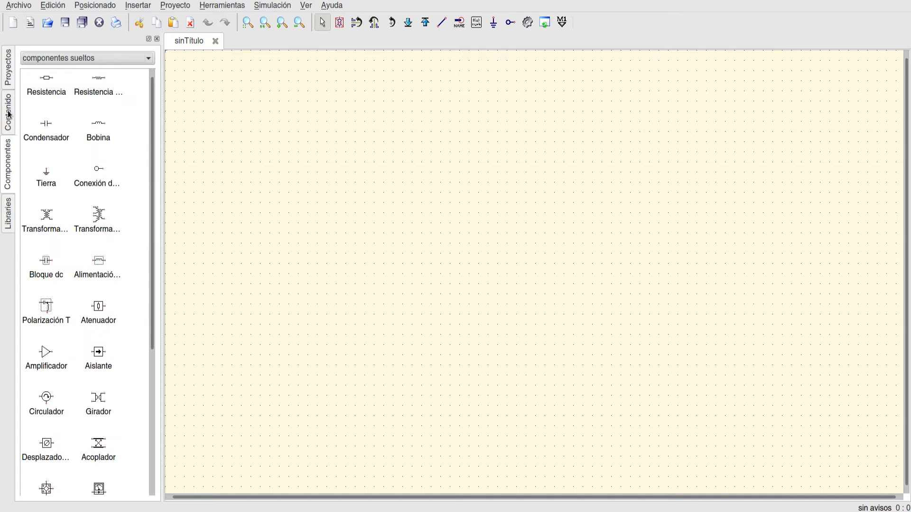
- Examine the parts in the Bridges and Diodes system libraries, and collapse both groups
left_click(8, 218)
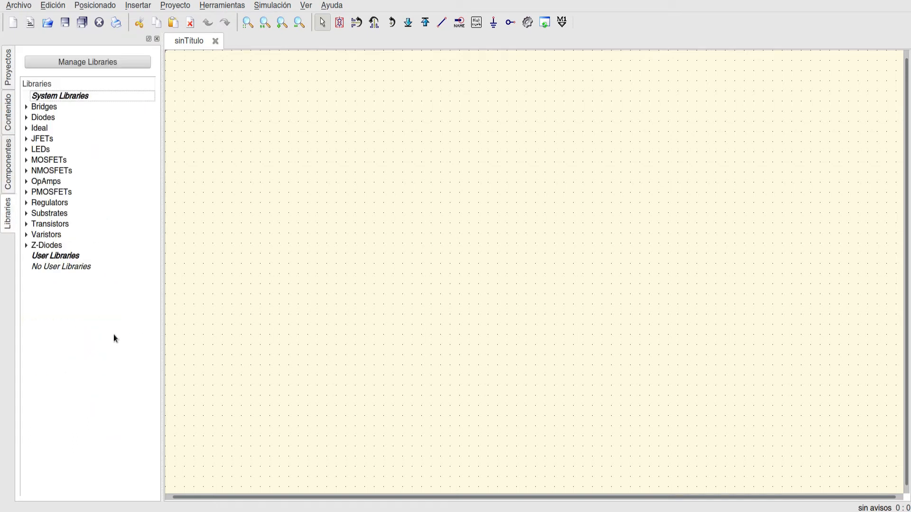
left_click(27, 107)
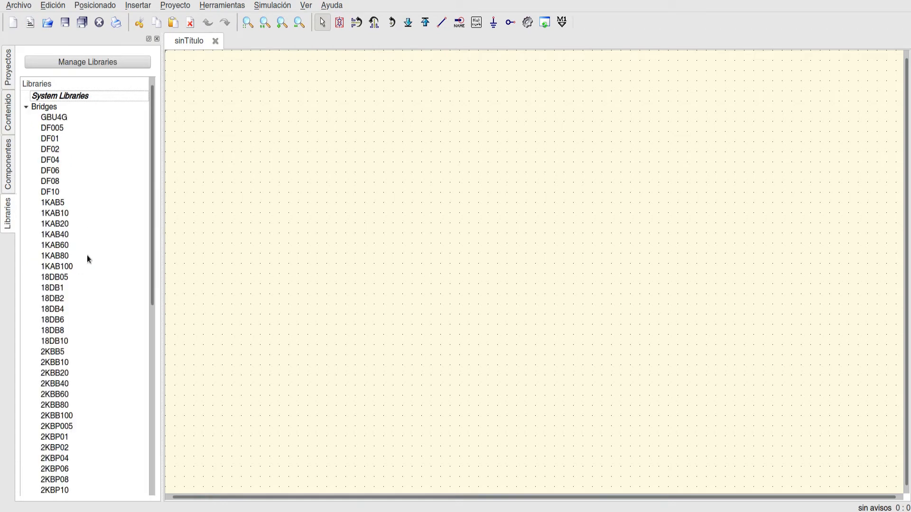
scroll(92, 246, "down", 9)
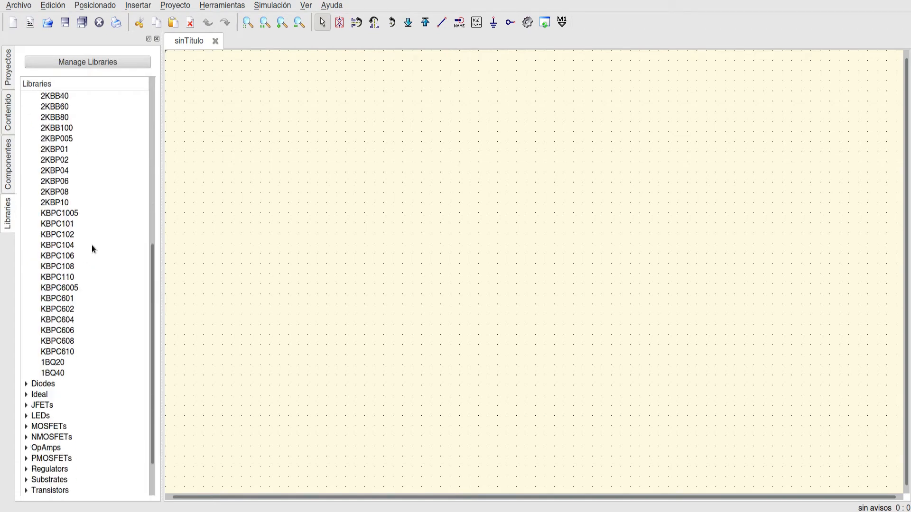
scroll(92, 247, "up", 4)
scroll(91, 245, "down", 3)
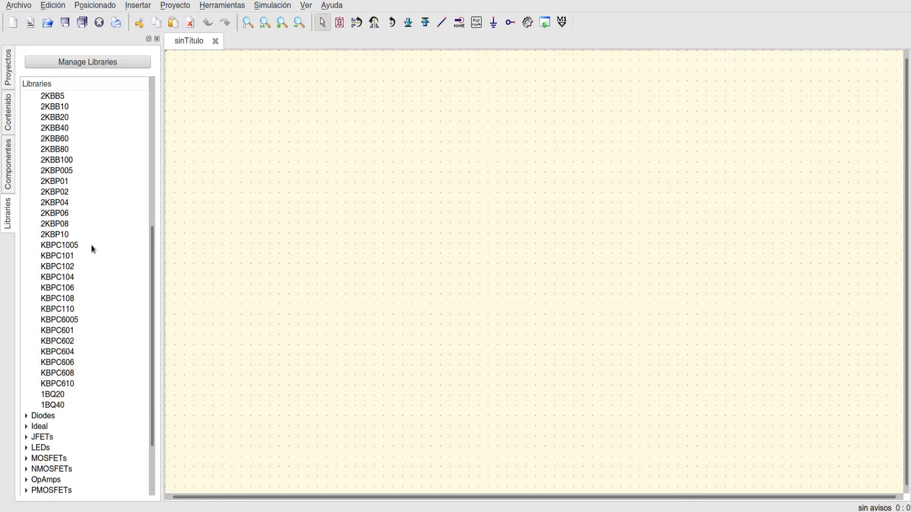
scroll(91, 245, "down", 3)
left_click(27, 341)
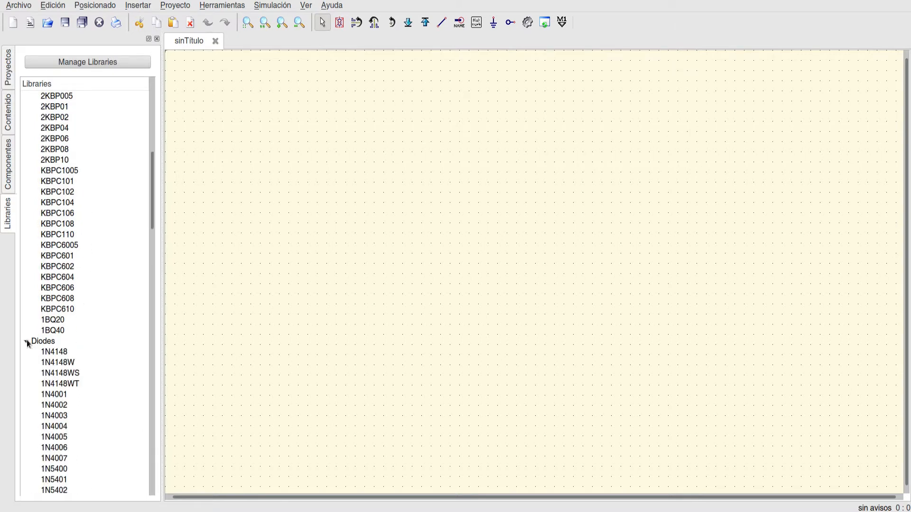
scroll(75, 344, "down", 9)
scroll(75, 343, "down", 20)
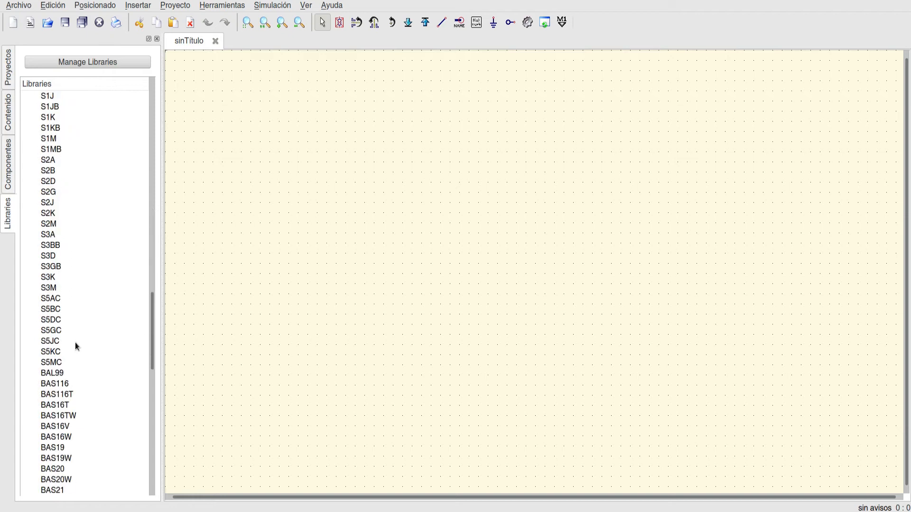
scroll(74, 343, "up", 20)
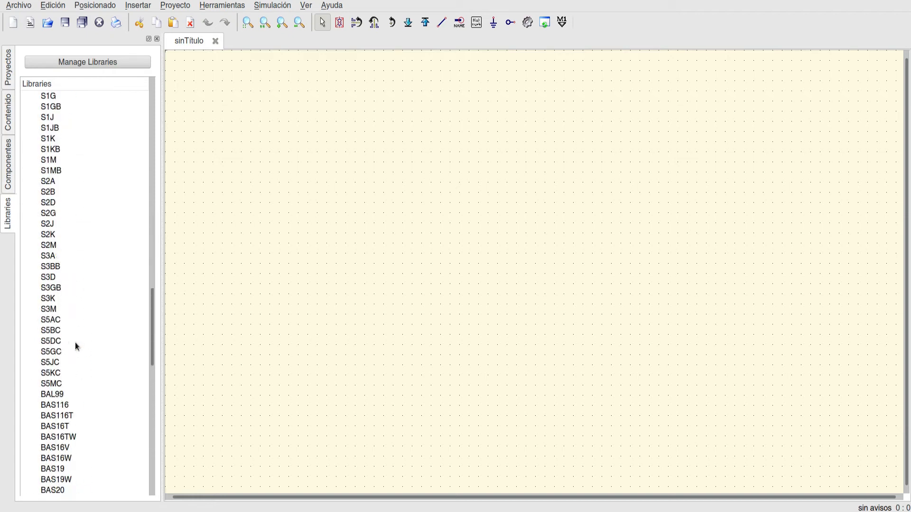
scroll(75, 342, "up", 3)
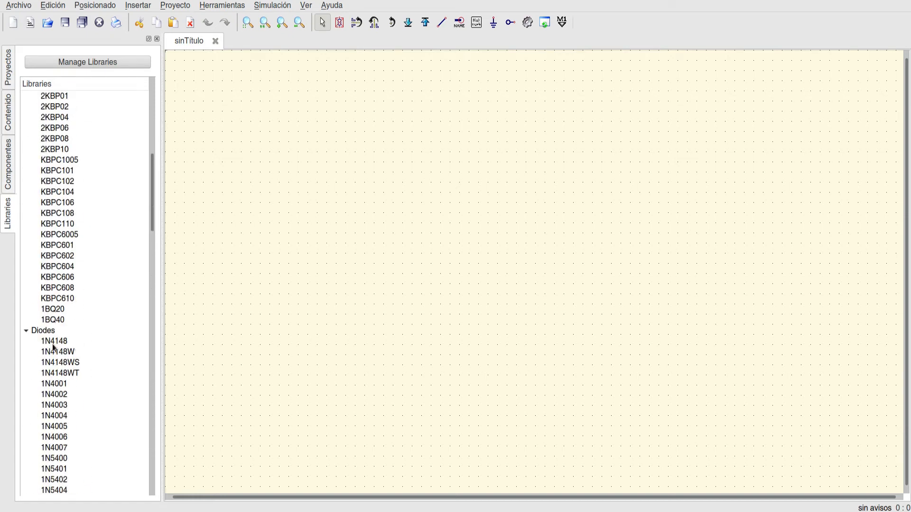
left_click(27, 328)
scroll(77, 329, "up", 6)
scroll(77, 331, "up", 4)
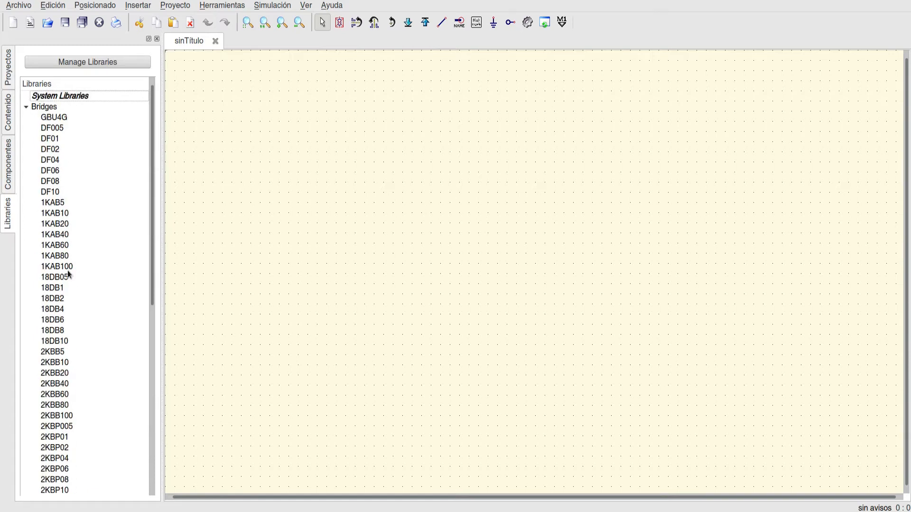
left_click(26, 106)
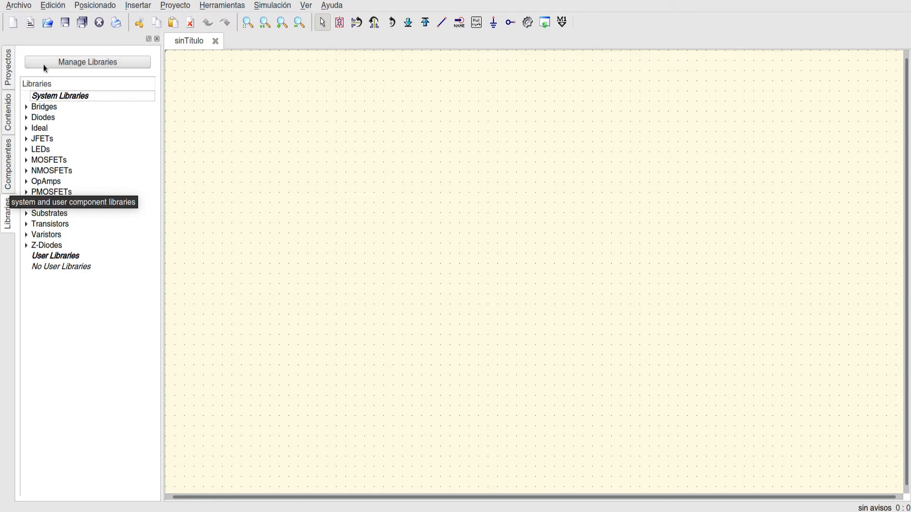
- Compare the component and library lists, and view the diagram types in the diagramas component category
left_click(10, 186)
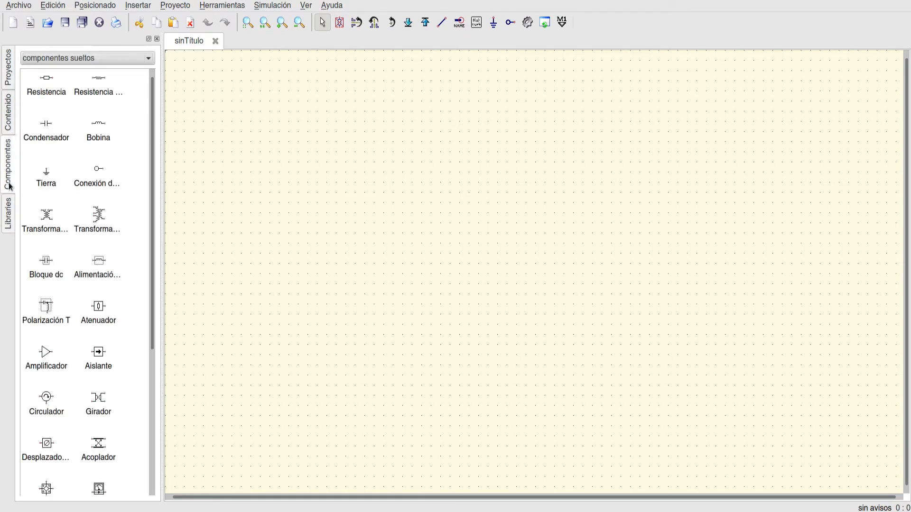
left_click(8, 214)
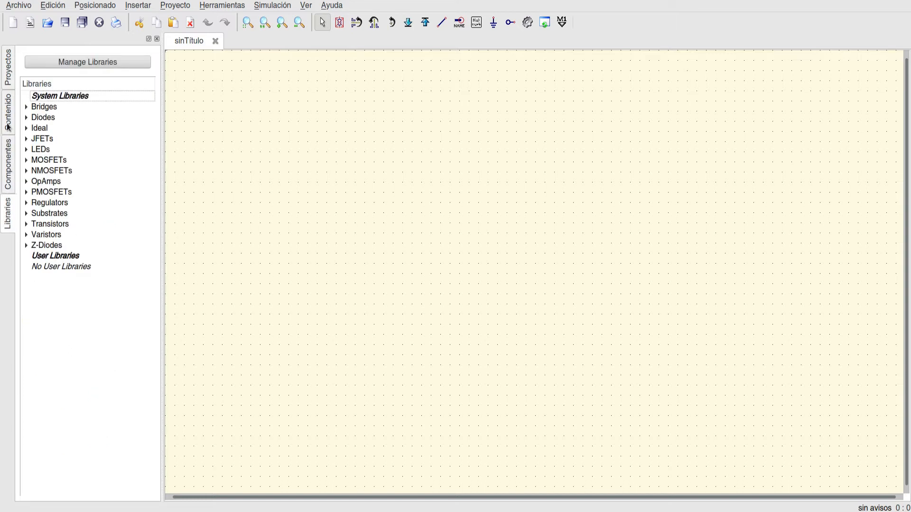
left_click(7, 140)
left_click(71, 58)
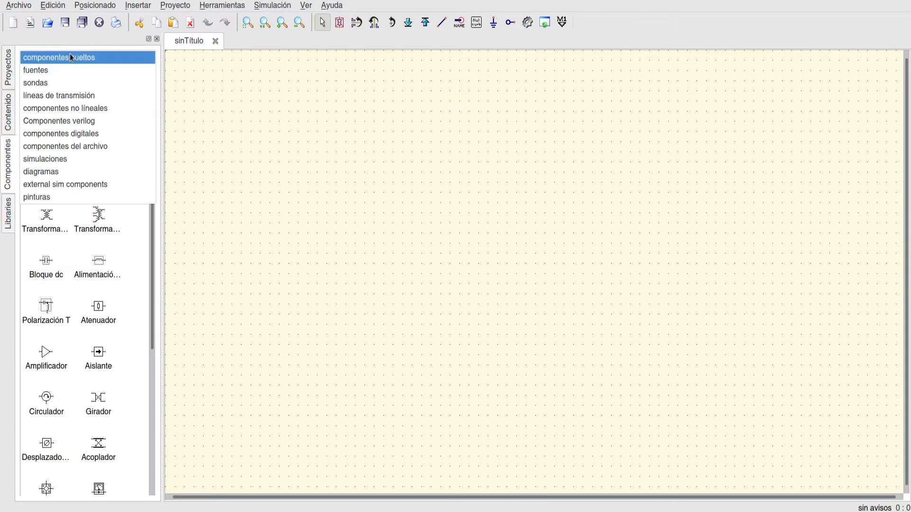
left_click(42, 177)
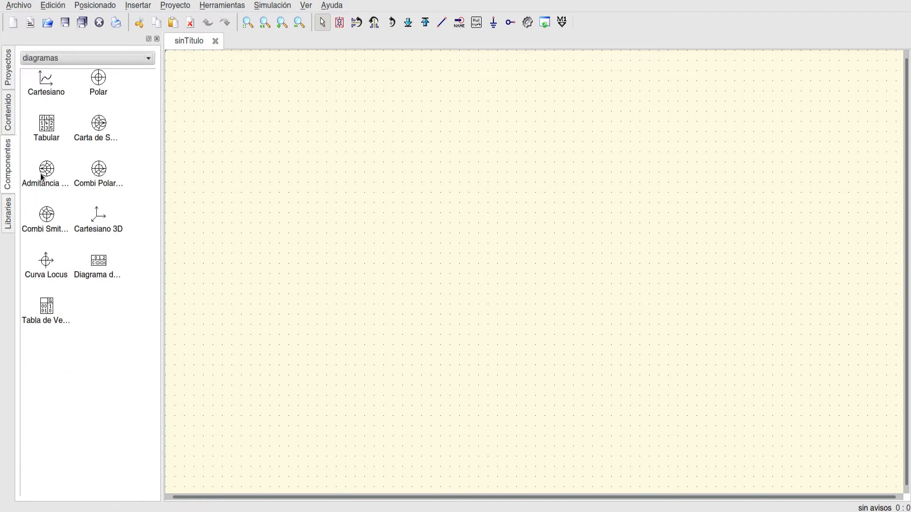
- Insert a text from the pinturas category into the empty schematic, with the lines "1. Armar circuito." and "2. Colocar medidores."
left_click(60, 58)
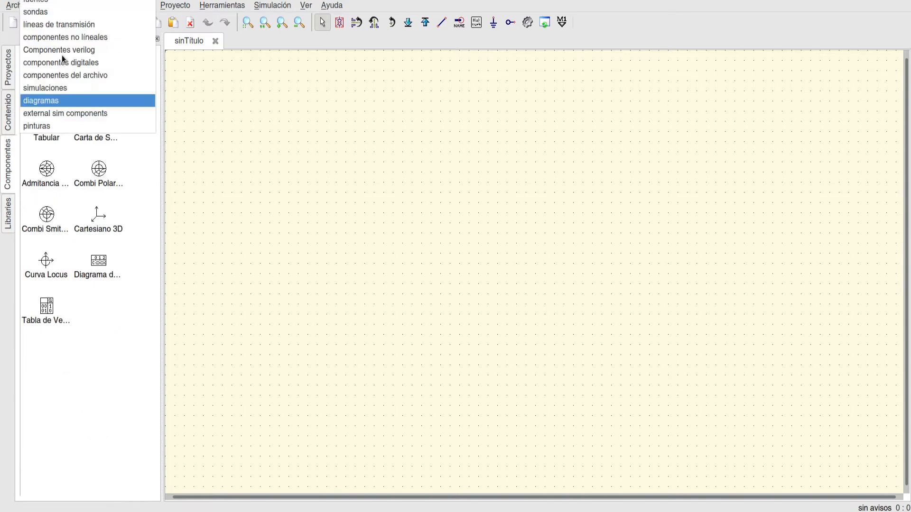
left_click(46, 129)
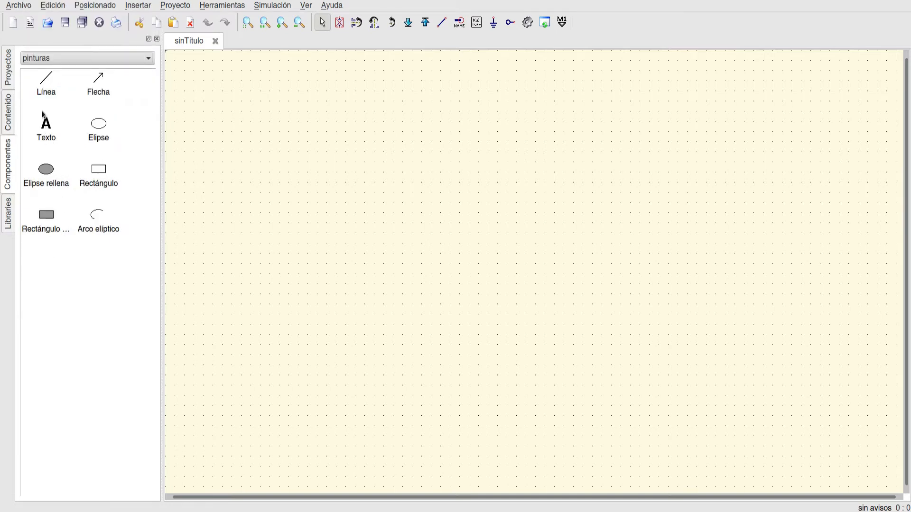
left_click(50, 129)
left_click(241, 116)
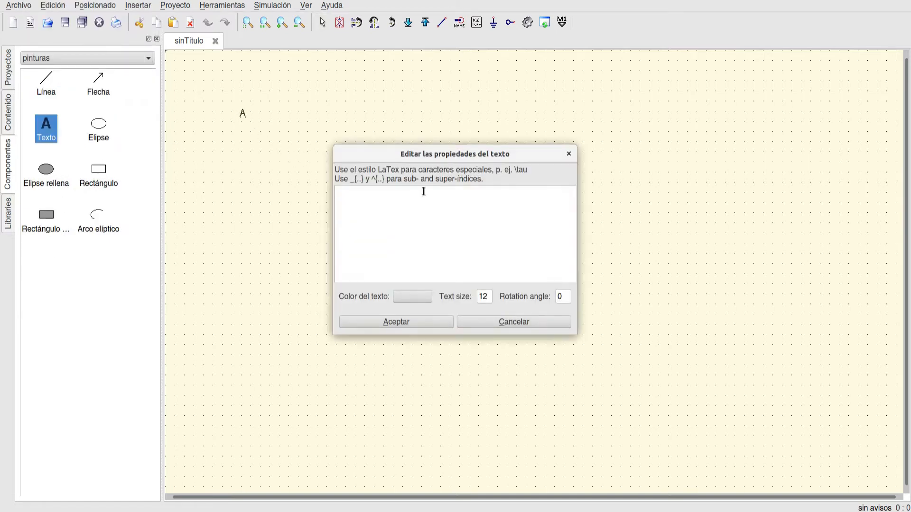
type("1. Armar circuito.")
key("Return")
type("2. Coloca")
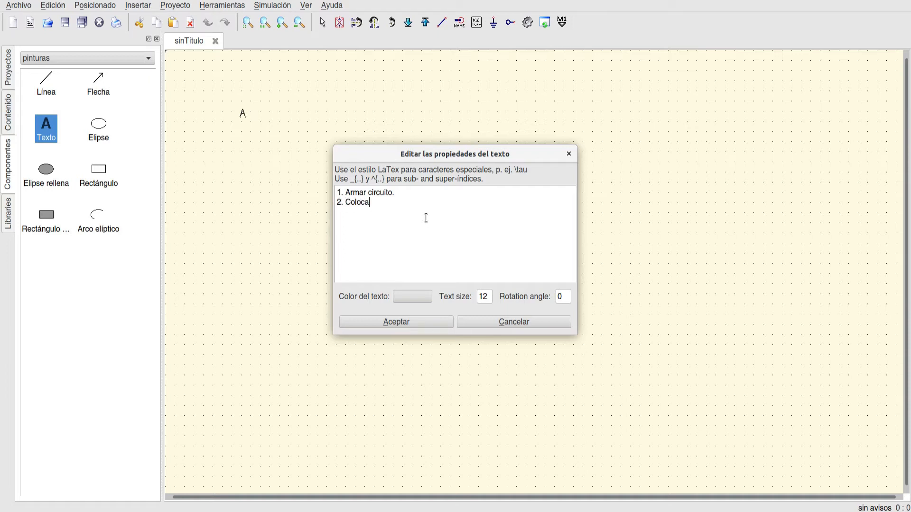
type("r medidores.")
- Add the lines "3. Definir tipo de simulación." and "4. Ejecutar y desplegar resultados." to the text
type("3")
type(". Defin")
type("ir tipo")
type(" de si")
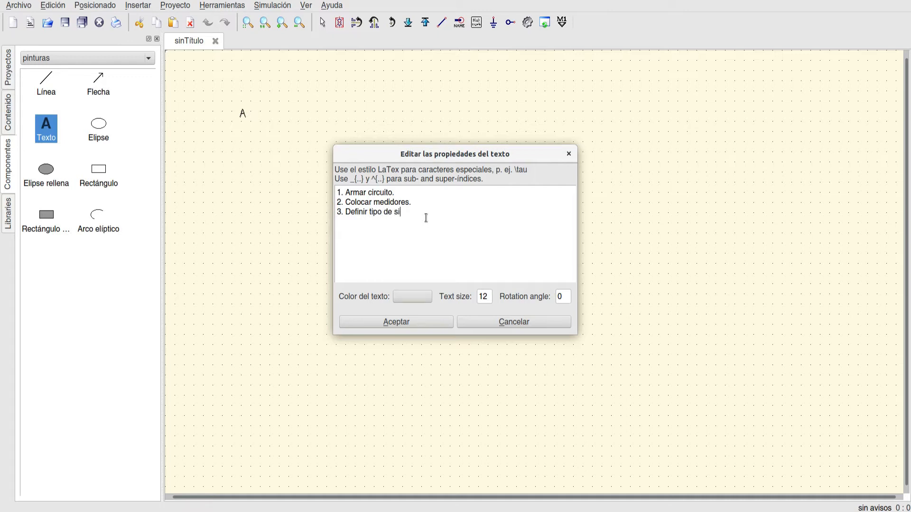
type("mulaci")
type("ón")
type("4")
type(". Ejec")
type("uta")
type("r y despl")
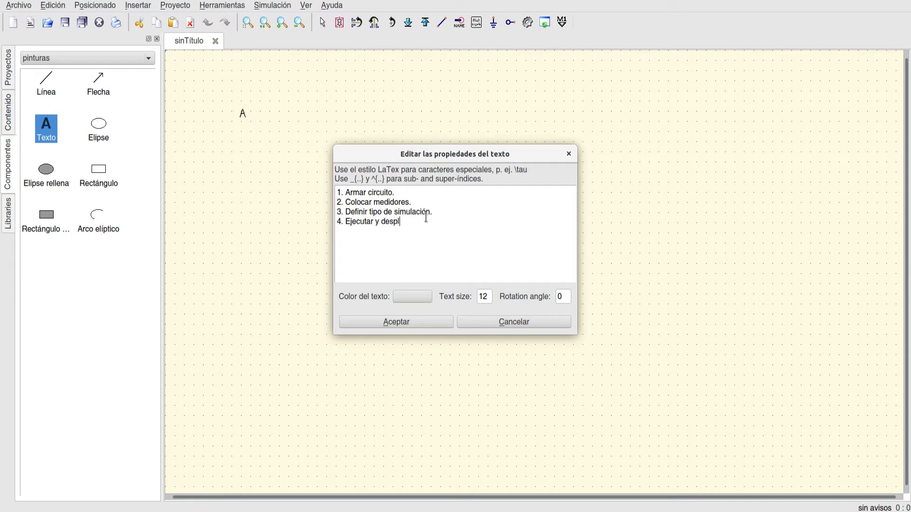
type("egar resultados.")
- Set the text size to 18, accept the text, and move it closer to the schematic's upper-left corner
double_click(483, 297)
type("18")
left_click(399, 322)
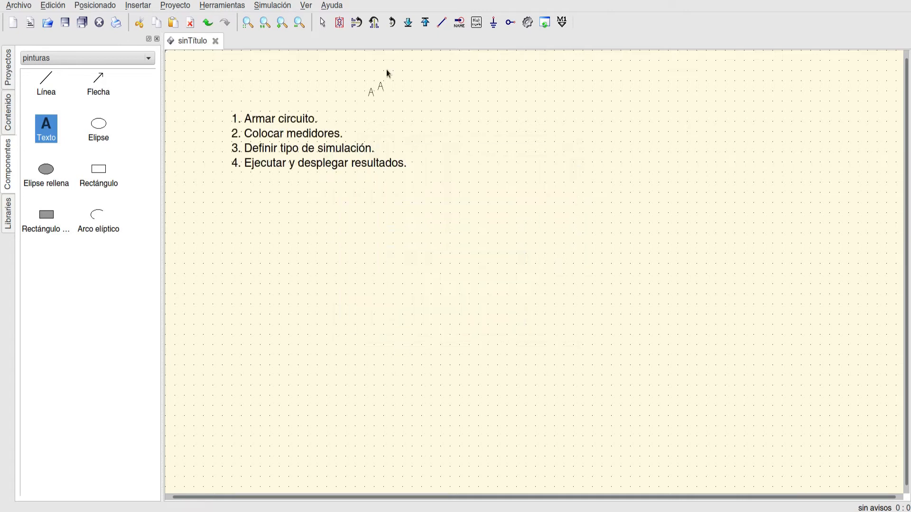
key("Escape")
left_click_drag(299, 131, 252, 93)
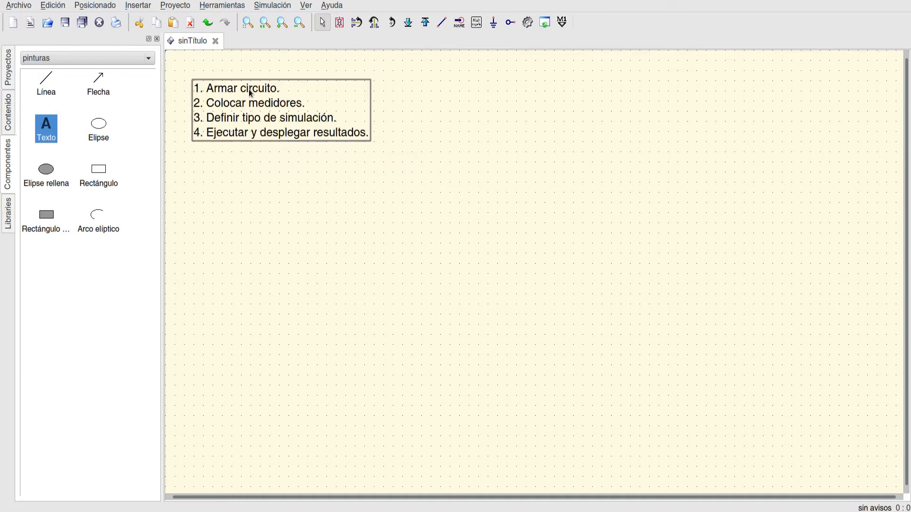
left_click(285, 185)
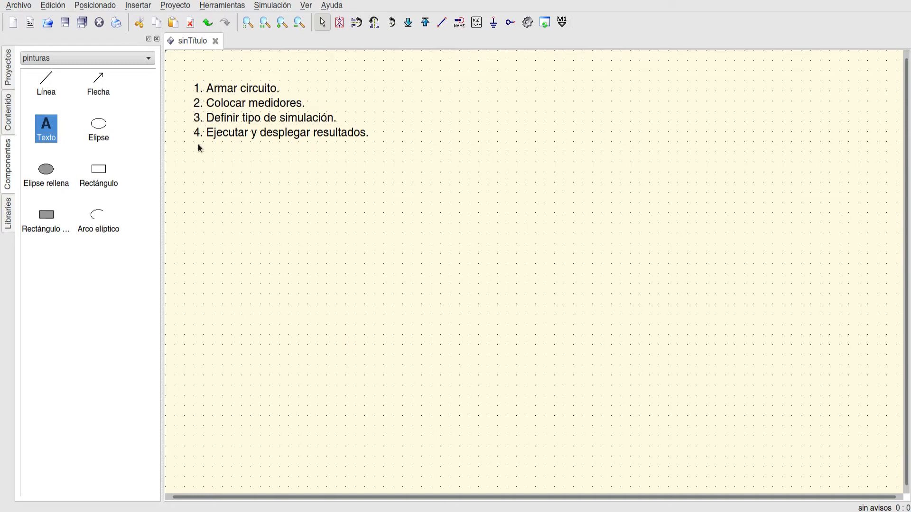
- Place two zigzag resistors from componentes sueltos below the text: a horizontal one and a vertical one to its lower right
left_click(90, 57)
left_click(71, 0)
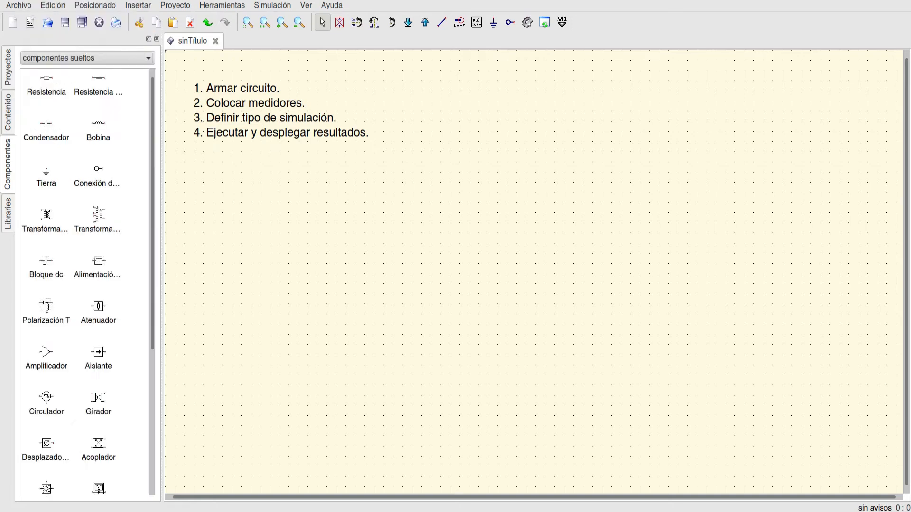
left_click(100, 89)
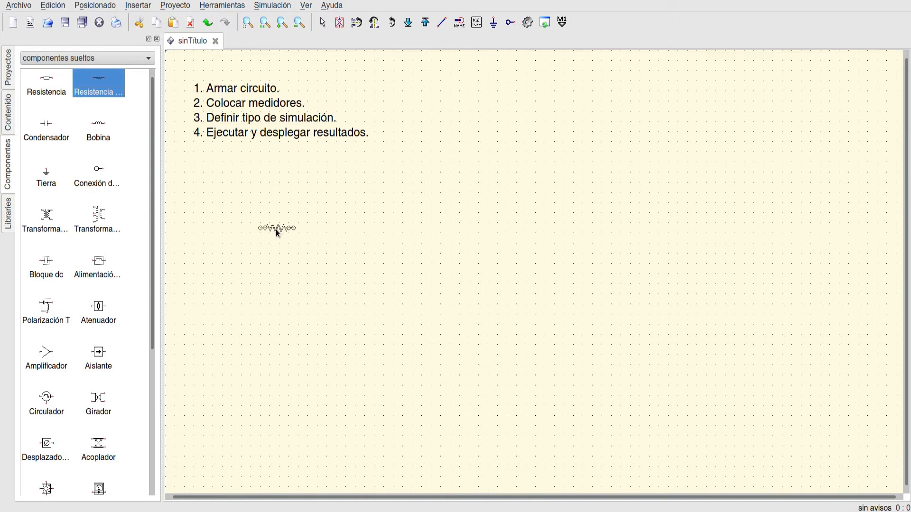
left_click(269, 184)
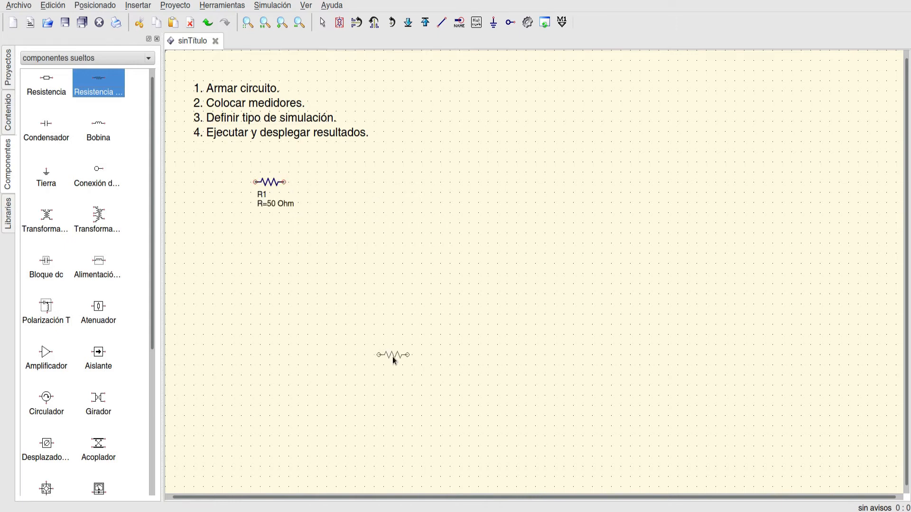
right_click(311, 222)
left_click(314, 218)
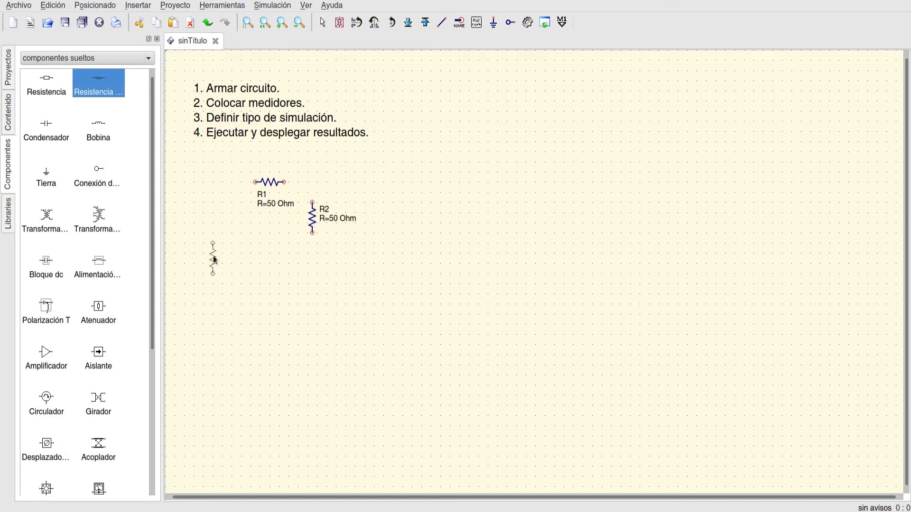
key("Escape")
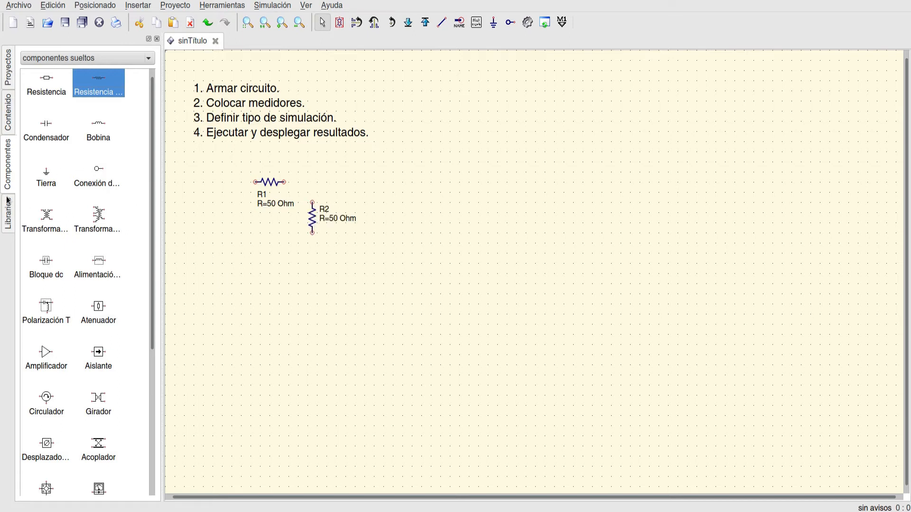
- Place a DC voltage source from the fuentes category, upright, to the left of the two resistors
left_click(45, 58)
left_click(49, 69)
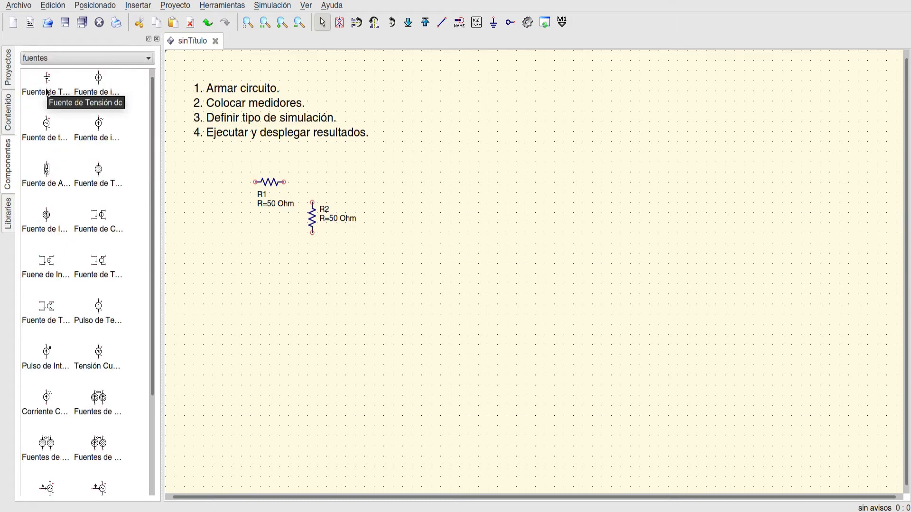
left_click(48, 92)
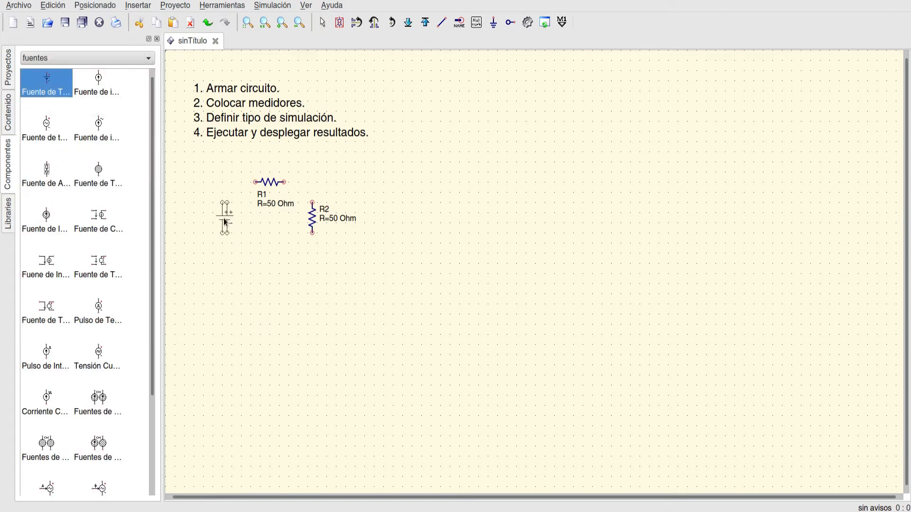
left_click(227, 219)
key("Escape")
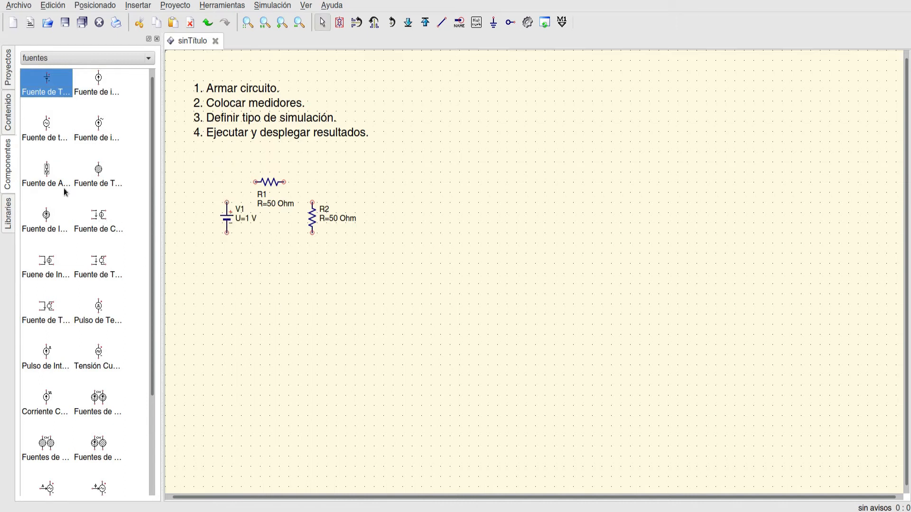
- Place a ground symbol (Tierra) from componentes sueltos below the vertical resistor R2
left_click(74, 58)
left_click(78, 45)
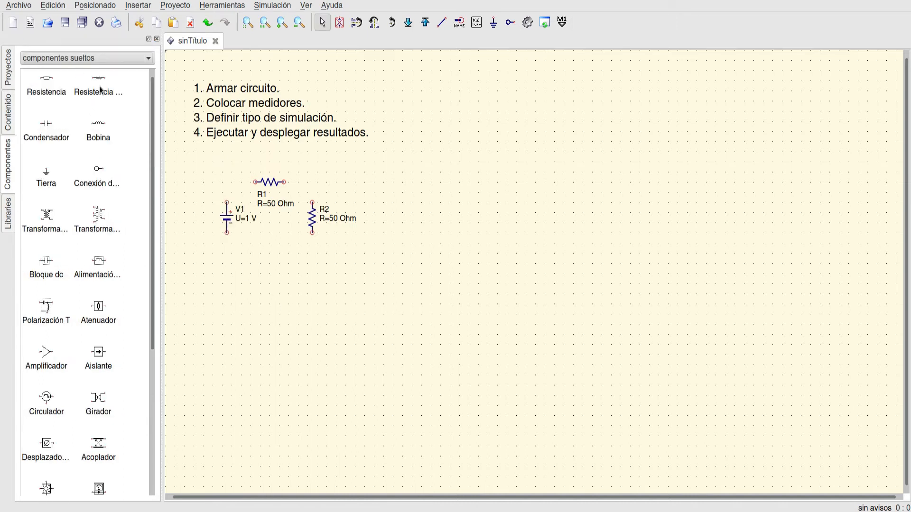
left_click(50, 179)
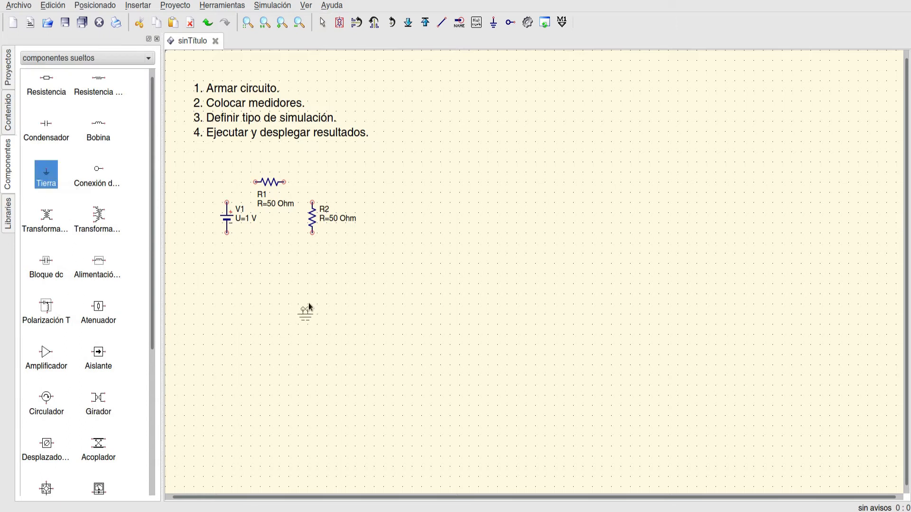
left_click(312, 293)
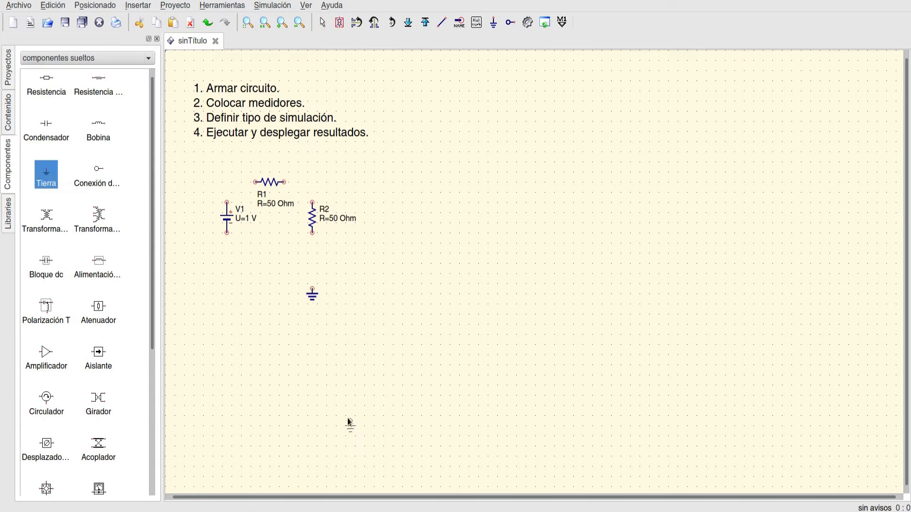
- Insert a second ground symbol to the right of the first one, and undo that insertion
left_click(493, 22)
left_click(355, 293)
key("Escape")
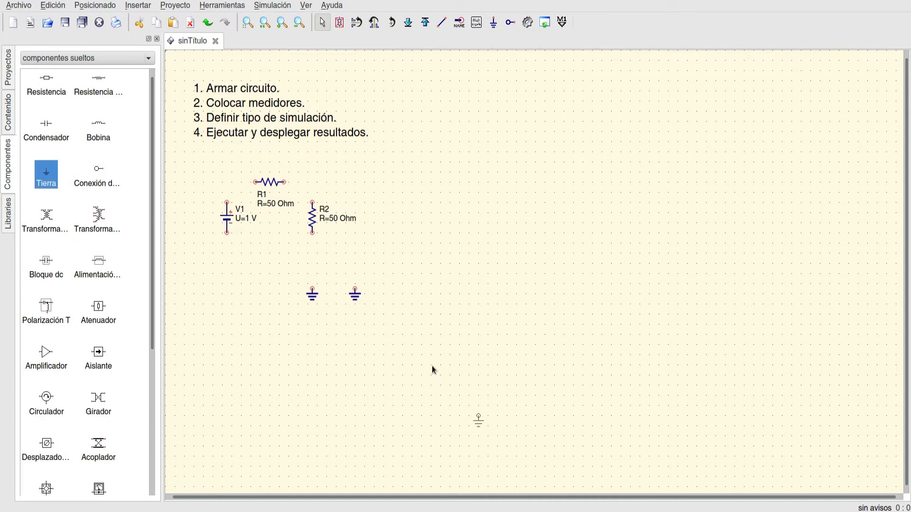
key("ctrl+z")
- Move the ground symbol up directly below resistor R2, leaving a small gap between their terminals
left_click_drag(312, 294, 312, 241)
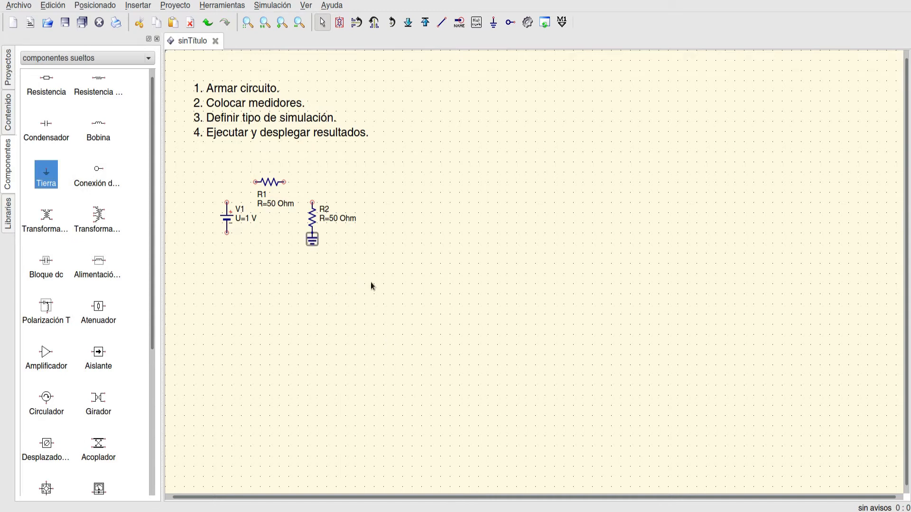
key("Down")
key("Down")
left_click(340, 287)
left_click(312, 240)
key("Delete")
left_click_drag(312, 247, 312, 259)
- Draw a wire from the positive terminal of V1 to the left terminal of R1, and delete it
left_click(441, 22)
left_click(227, 202)
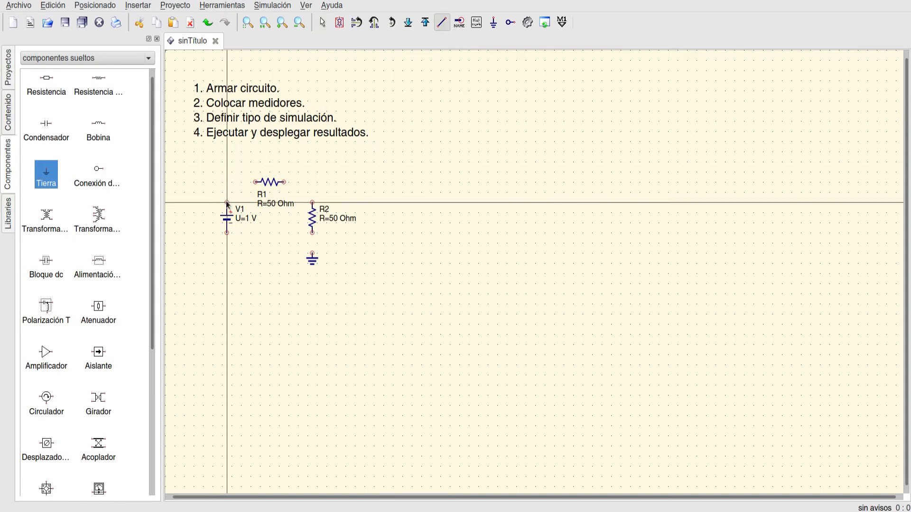
left_click(256, 182)
left_click(256, 185)
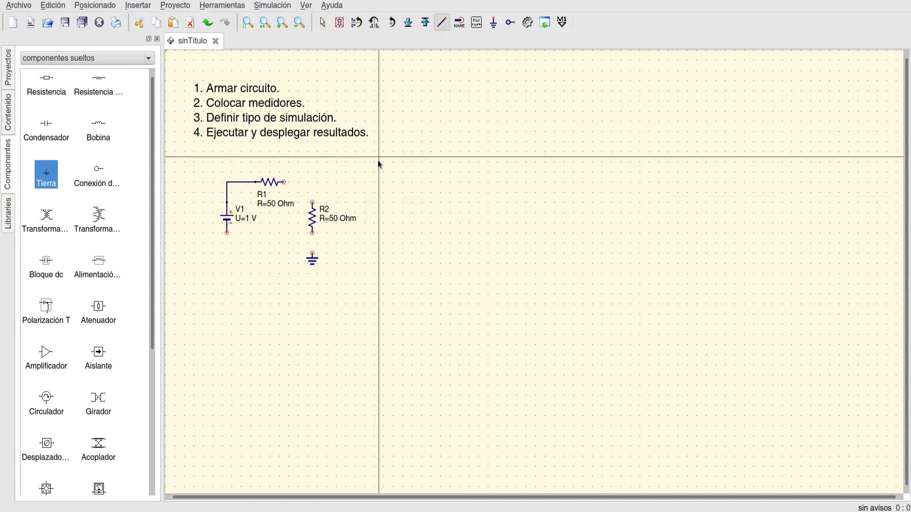
key("Escape")
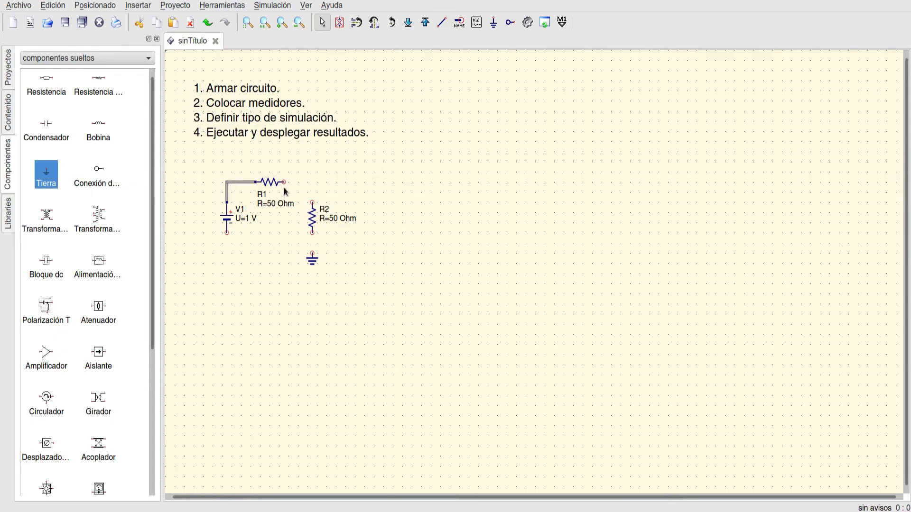
key("Delete")
- Wire the positive terminal of V1 to the left end of R1, and the right end of R1 to the top of R2
key("ctrl+e")
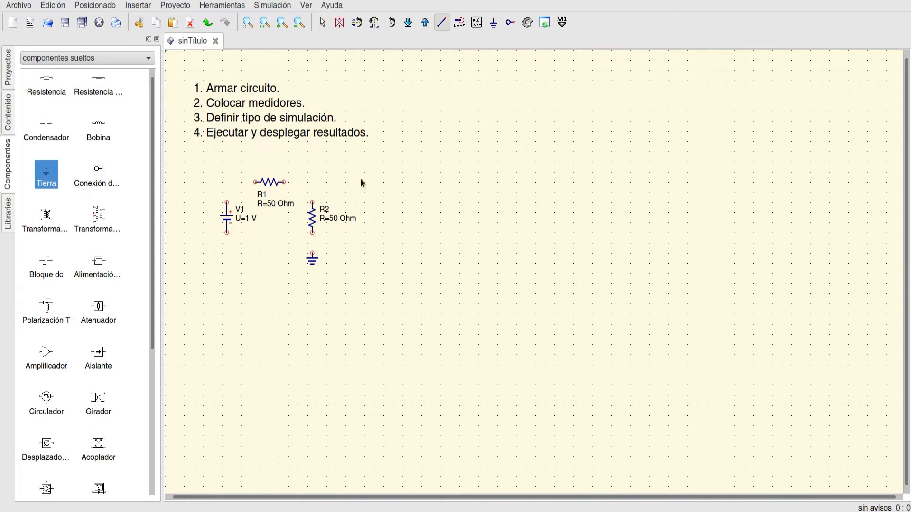
left_click(227, 203)
left_click(255, 182)
left_click(284, 182)
left_click(312, 202)
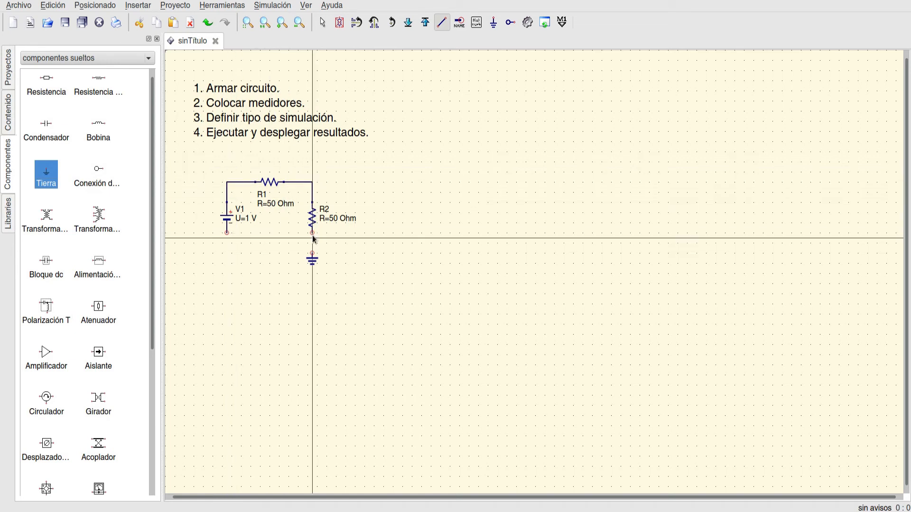
- Wire the bottom of R2 to ground, and connect the negative terminal of V1 to that wire
left_click(312, 232)
left_click(312, 253)
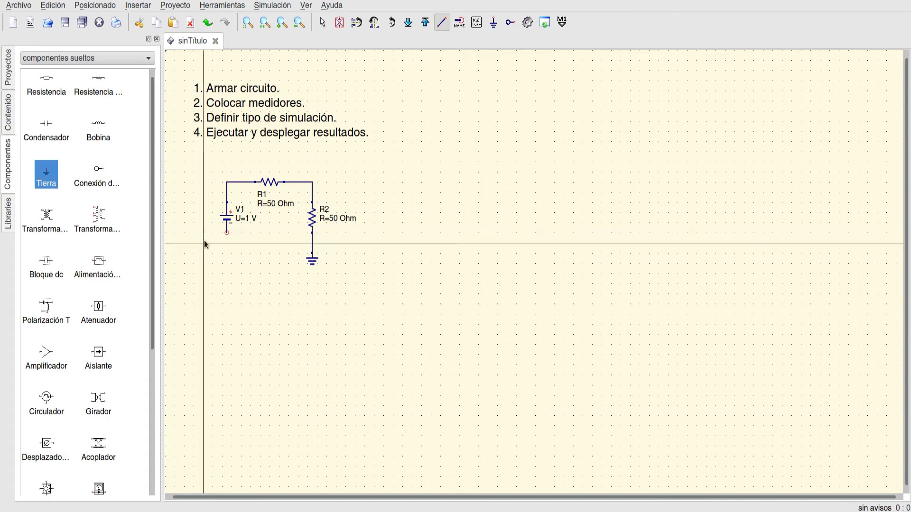
left_click(226, 232)
left_click(312, 243)
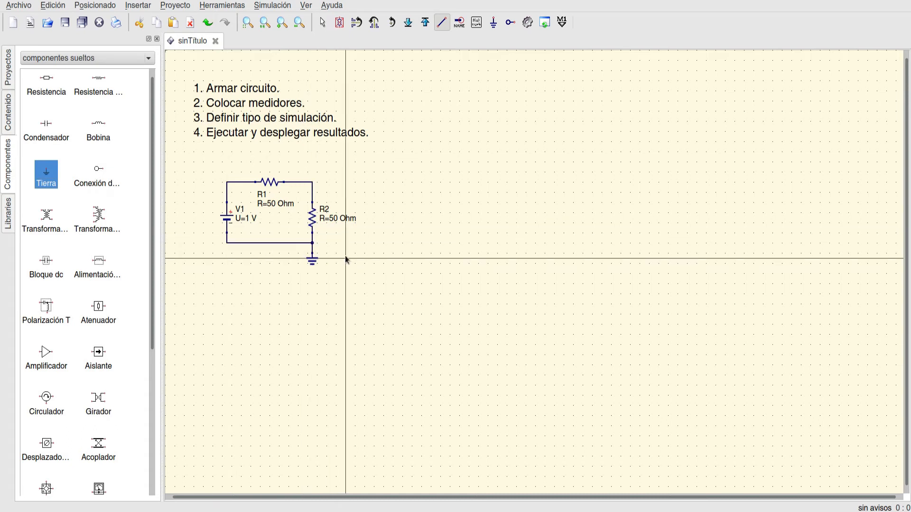
key("Escape")
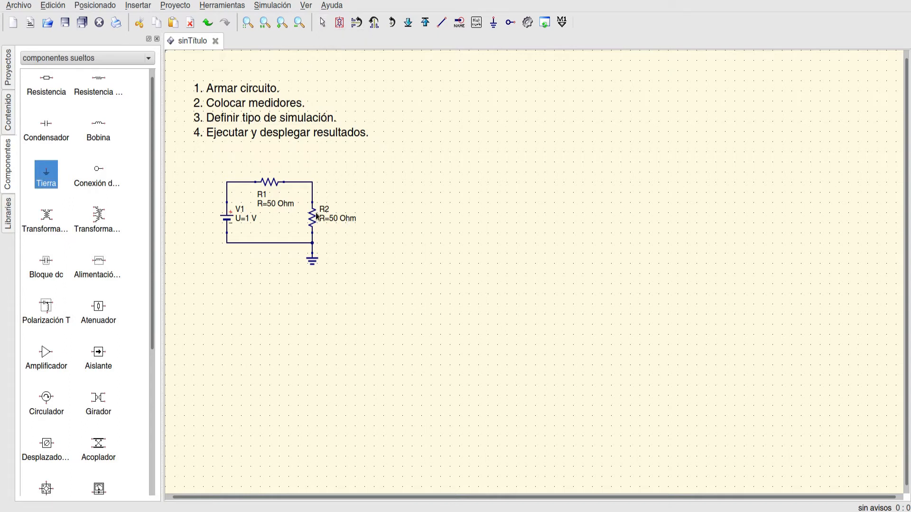
- Move the voltage source V1 up by one grid step to centre it in the loop
left_click(323, 26)
key("Up")
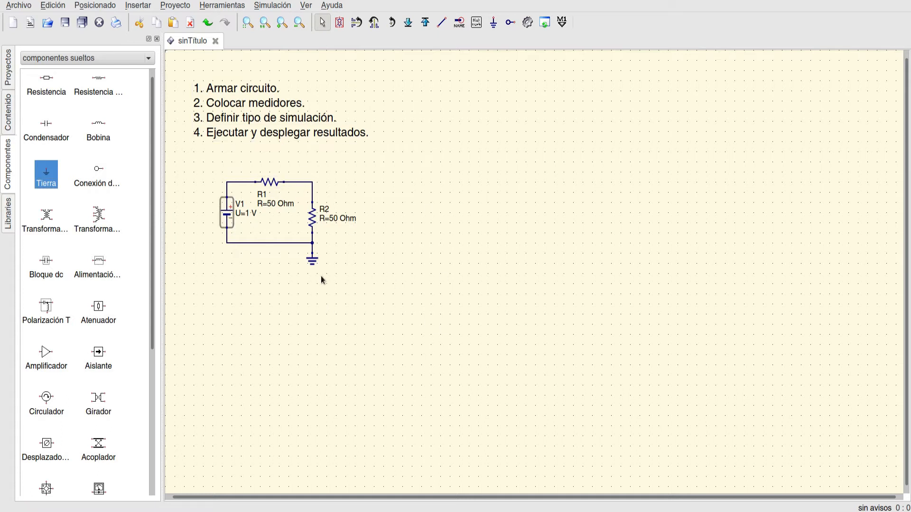
left_click(333, 316)
- Place a voltage probe from the sondas category to the right of R2, rotated so its terminals face the resistor
left_click(86, 59)
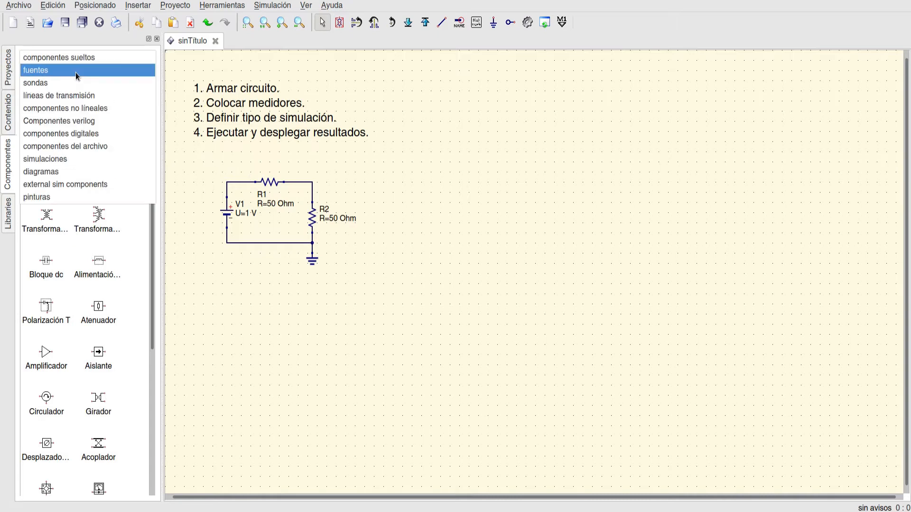
left_click(65, 82)
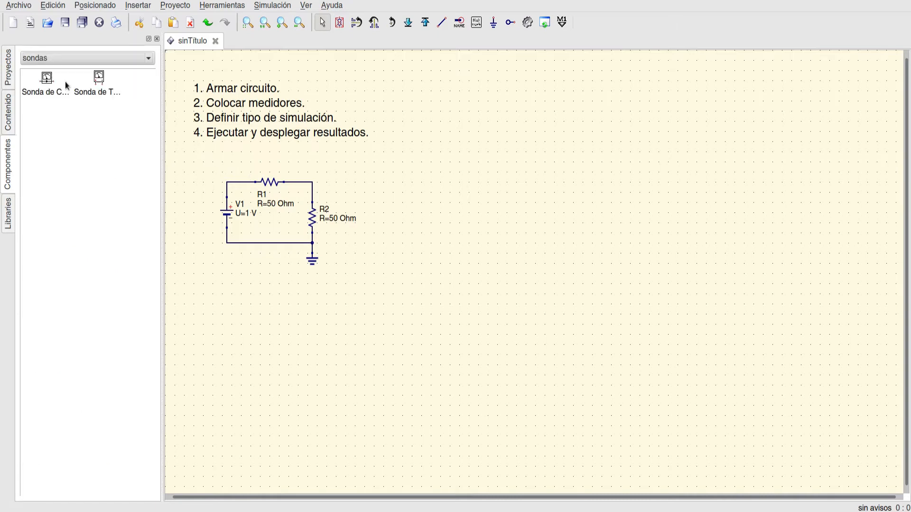
left_click(94, 82)
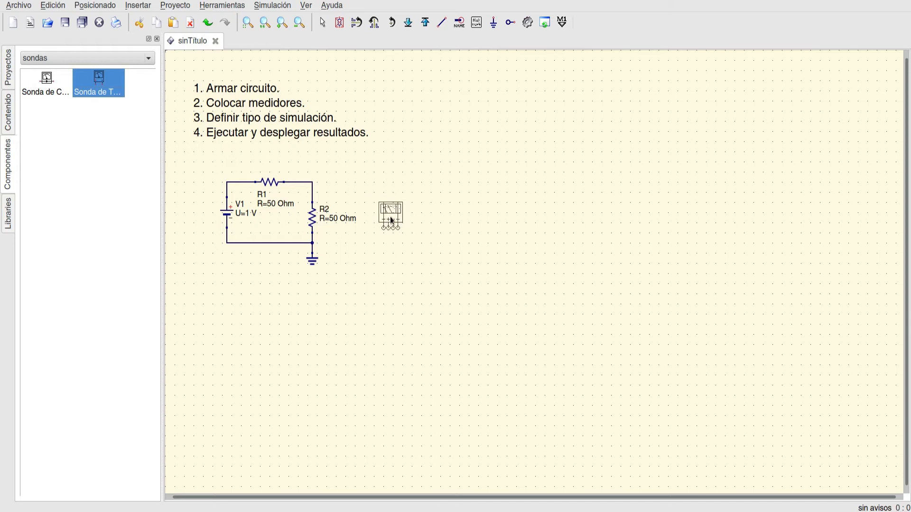
key("Escape")
left_click(100, 84)
right_click(390, 210)
left_click(373, 211)
key("Escape")
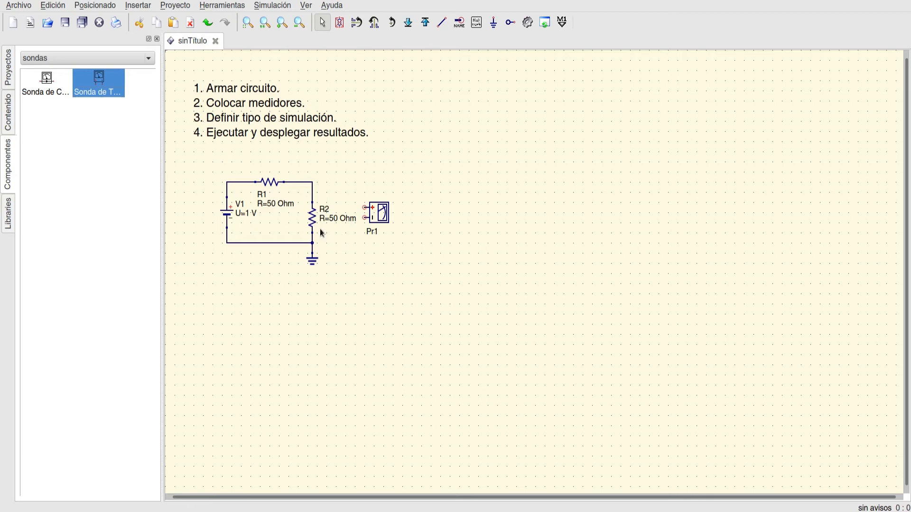
- Hide the resistance value R of resistor R2 on the schematic and accept its properties
double_click(313, 217)
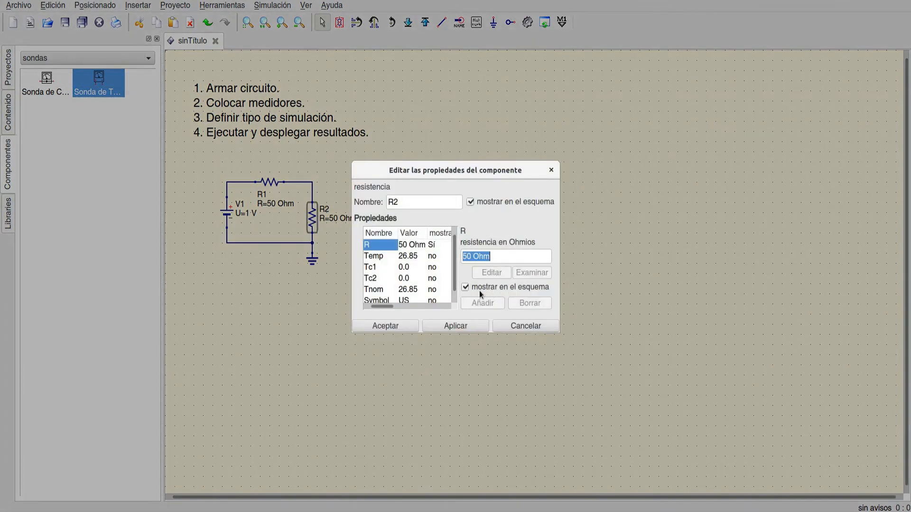
left_click(466, 286)
left_click(448, 324)
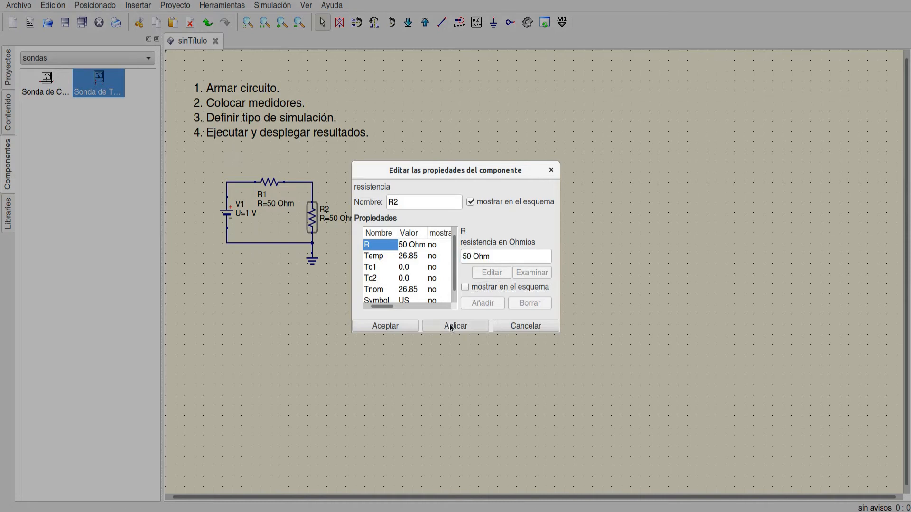
left_click(399, 326)
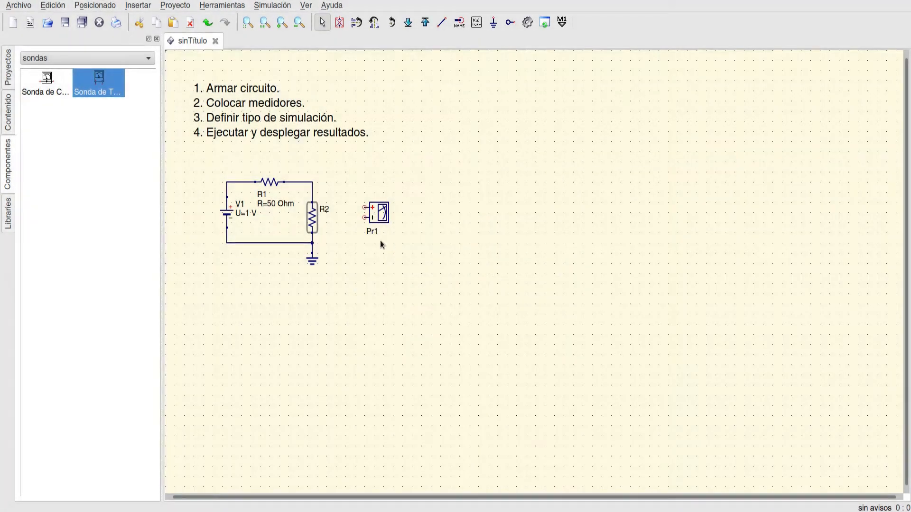
- Move the voltage probe closer to R2 and wire its positive terminal to the resistor's top and its negative terminal to the bottom
left_click(348, 220)
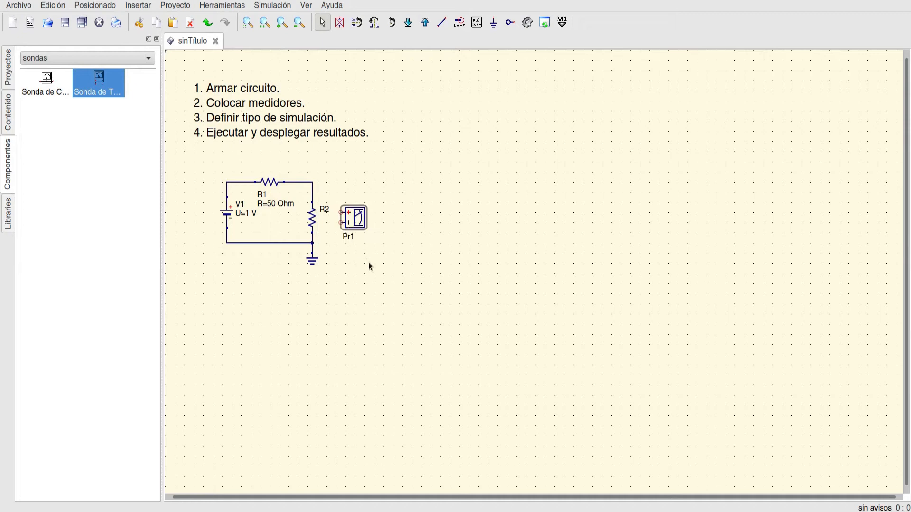
key("ctrl+e")
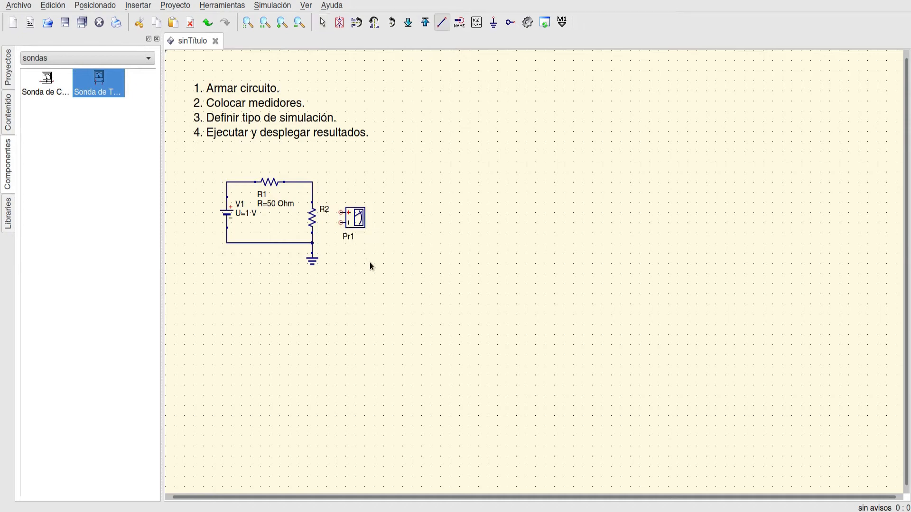
left_click(340, 212)
left_click(312, 203)
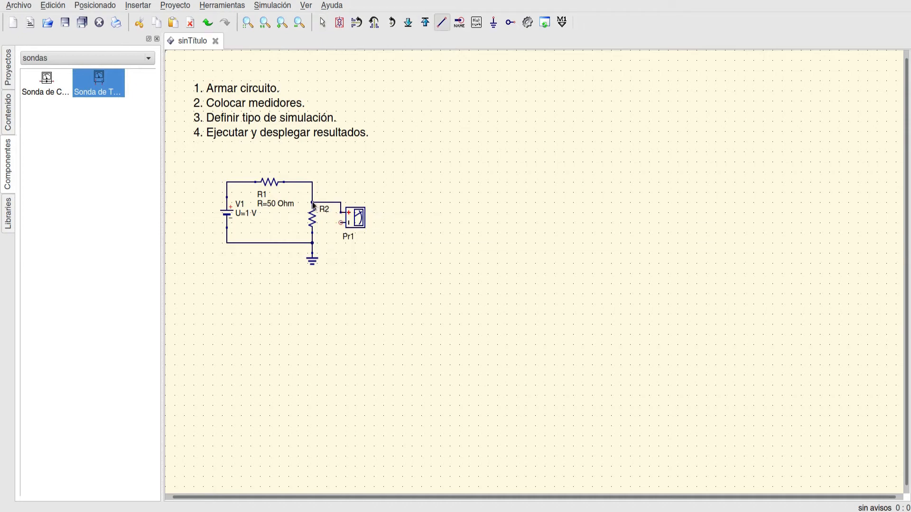
left_click(340, 222)
left_click(312, 233)
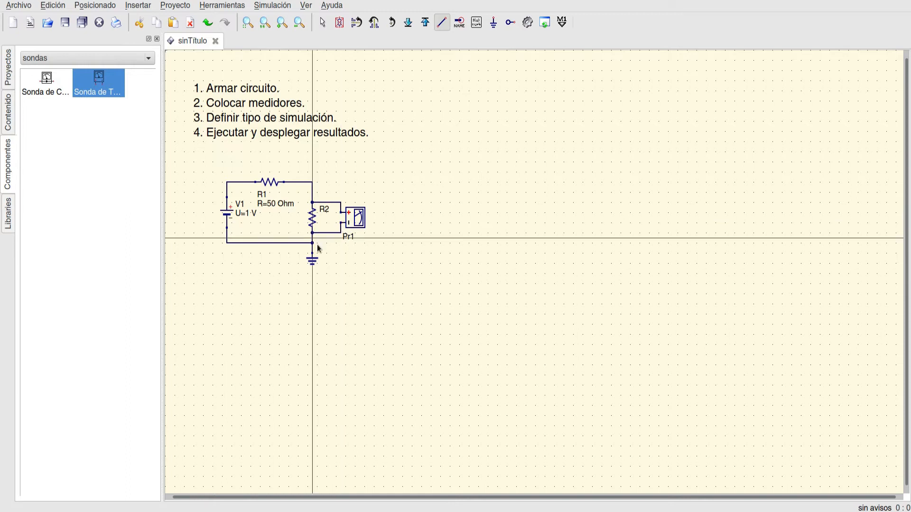
key("Escape")
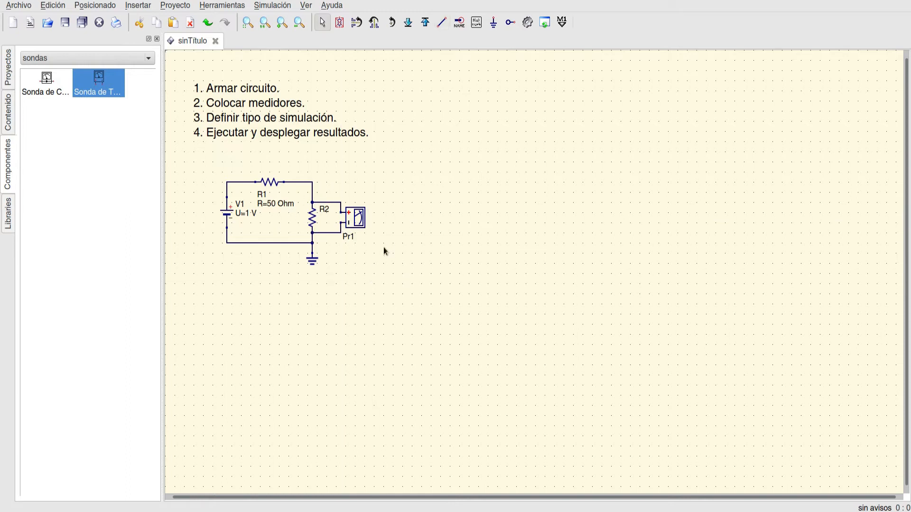
- Rename the voltage probe to Vr2 and accept its properties
double_click(350, 241)
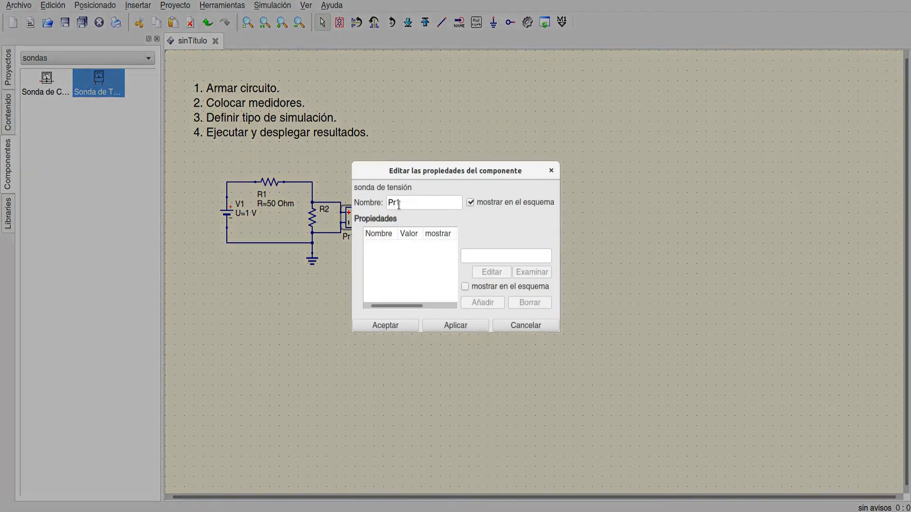
type("Vr2")
left_click(395, 325)
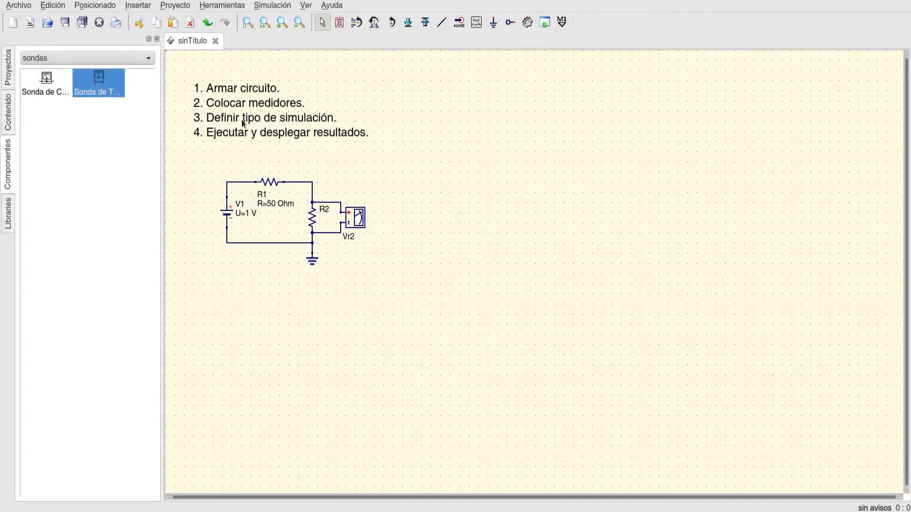
- Move resistor R1 three grid steps to the right along the upper wire
left_click(276, 185)
key("Right")
key("Right")
key("Right")
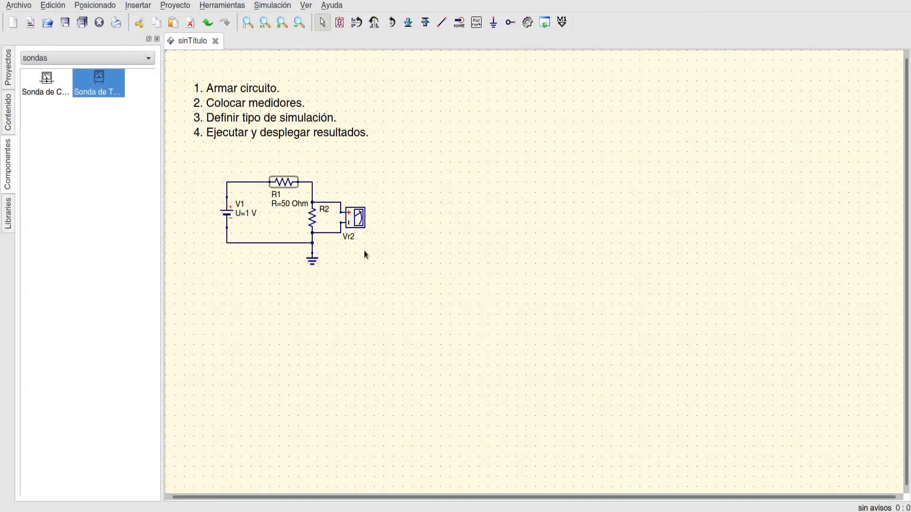
left_click(438, 193)
- Place a current probe in the upper wire between voltage source V1 and resistor R1
left_click(44, 84)
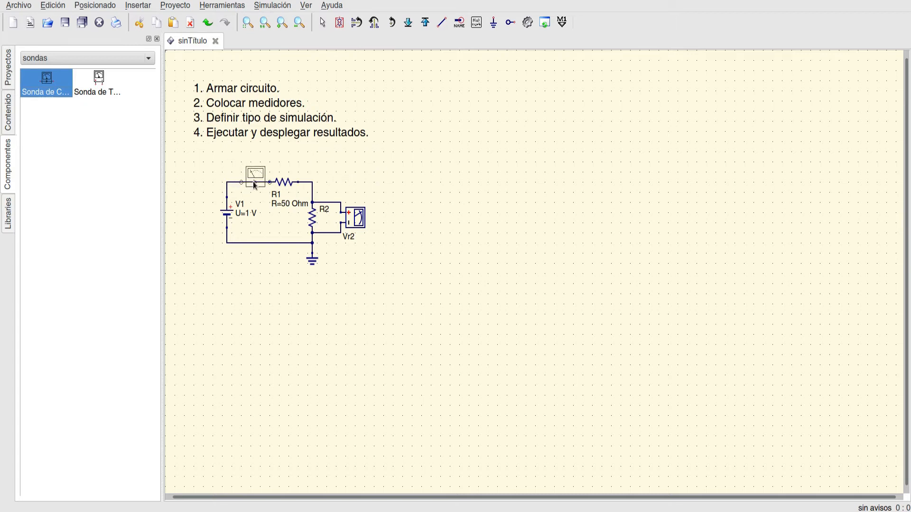
left_click(255, 186)
key("Escape")
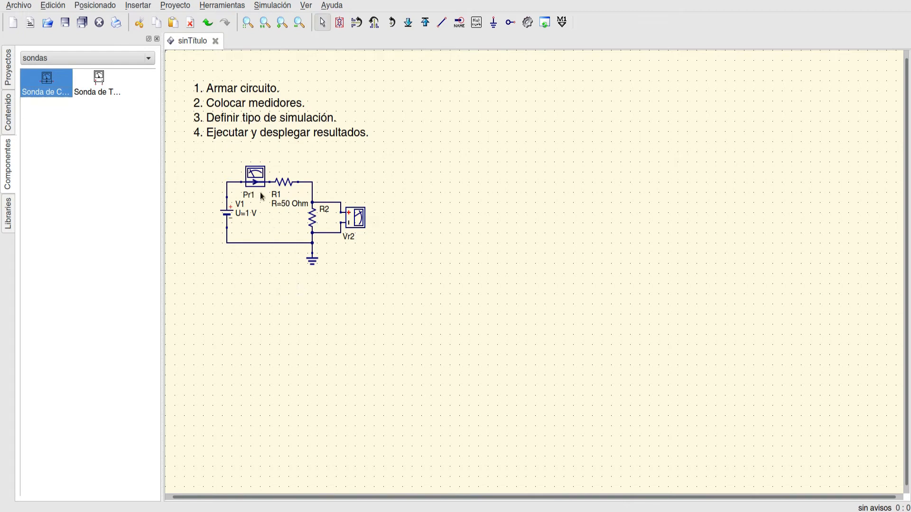
- Rename the current probe to It and accept its properties
left_click(256, 183)
double_click(256, 183)
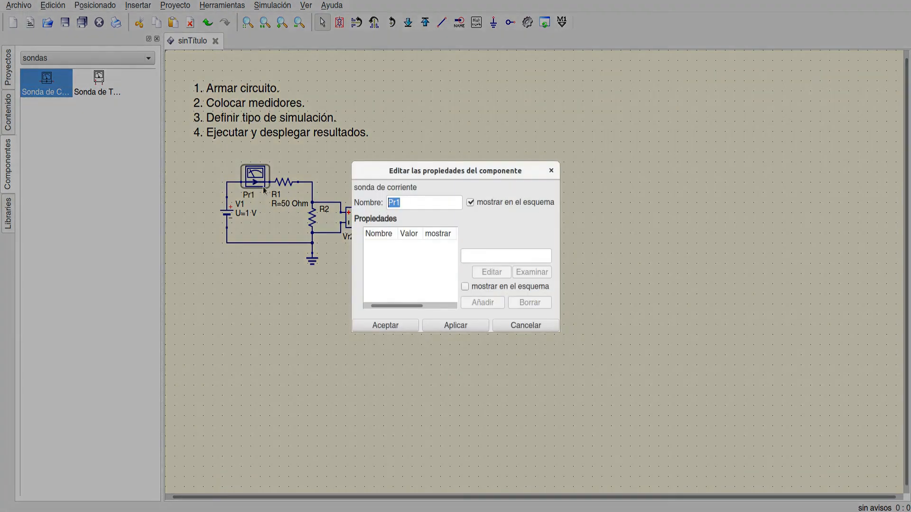
type("It")
left_click(470, 324)
left_click(398, 325)
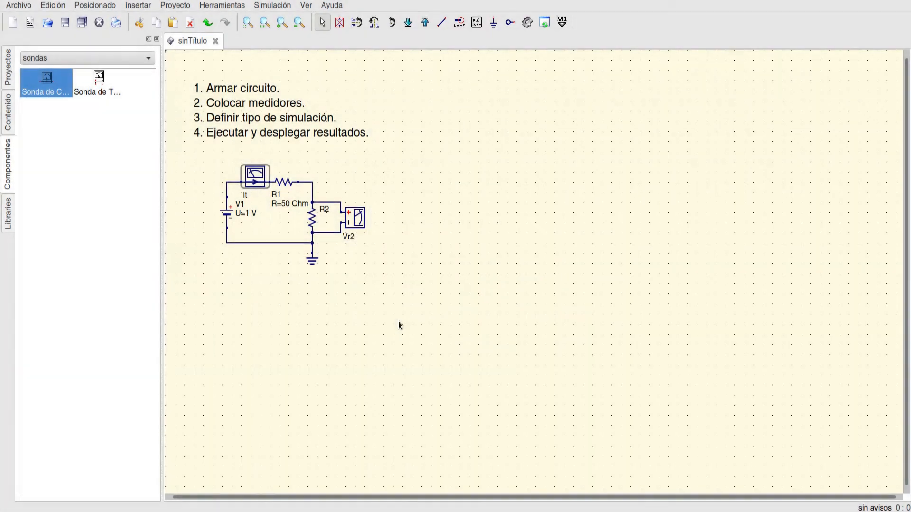
left_click(259, 285)
left_click(274, 215)
double_click(280, 203)
left_click(269, 221)
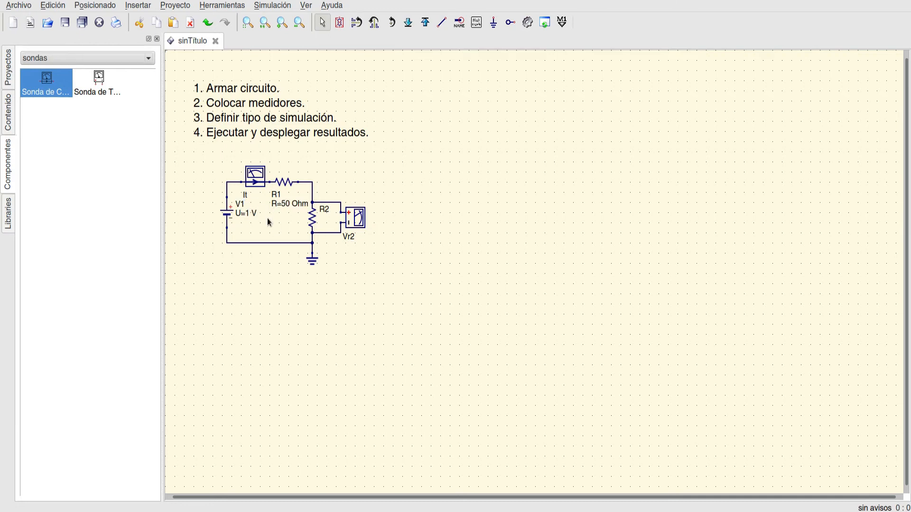
- Reposition the component texts: V1 left of its source, R1 above its resistor, R2 beside its resistor and Vr2 above its probe
right_click(228, 217)
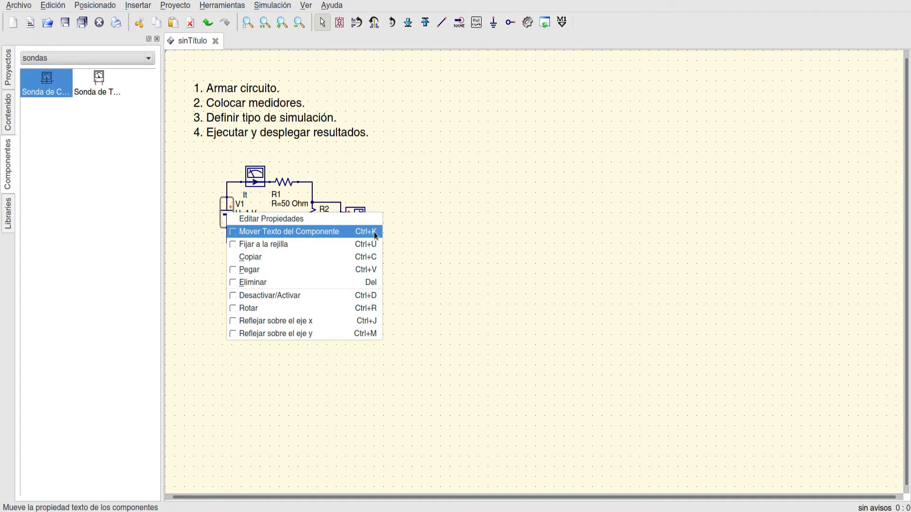
left_click(273, 236)
left_click_drag(240, 211, 208, 216)
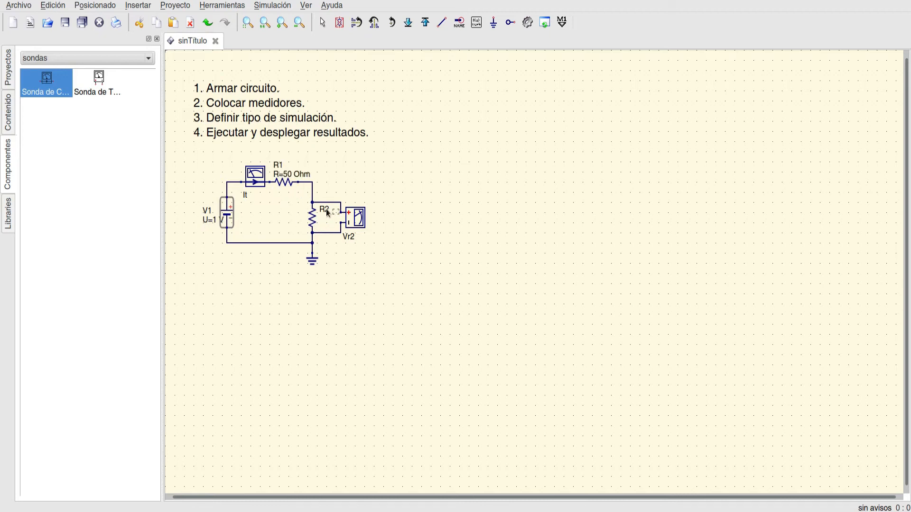
left_click_drag(326, 209, 358, 207)
key("Escape")
left_click(273, 295)
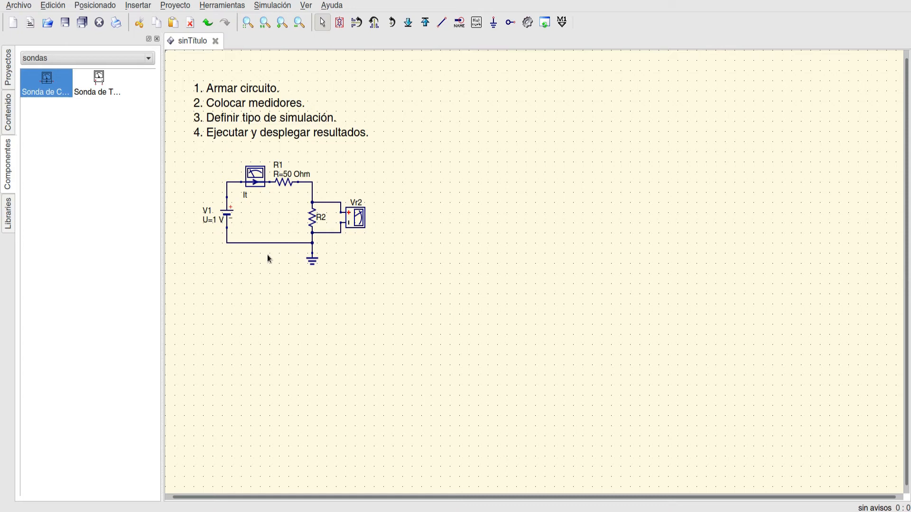
- Check the voltage U in the properties of source V1, and apply and accept the dialog
double_click(227, 213)
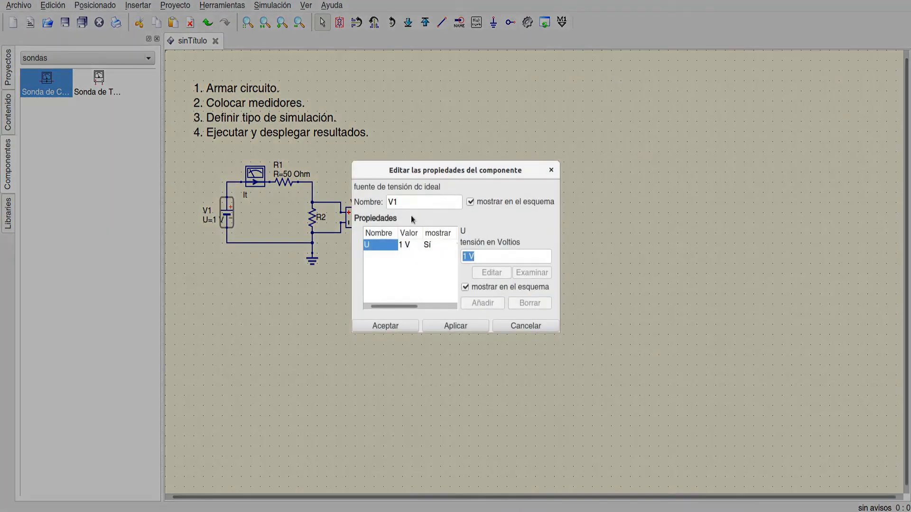
left_click(468, 257)
key("shift+Home")
left_click(463, 327)
left_click(385, 326)
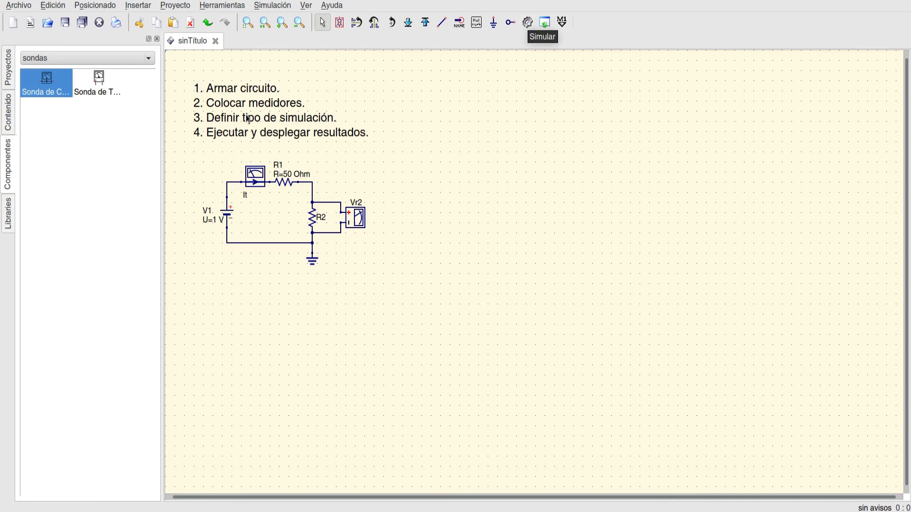
- Simulate the circuit, saving the schematic as Ejemplo1 in the .qucs folder, and close the simulation messages
left_click(527, 22)
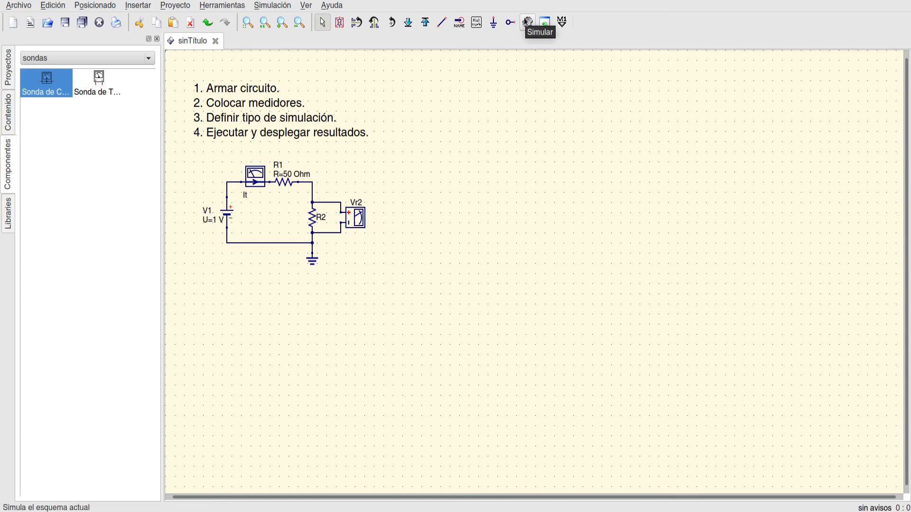
left_click(528, 22)
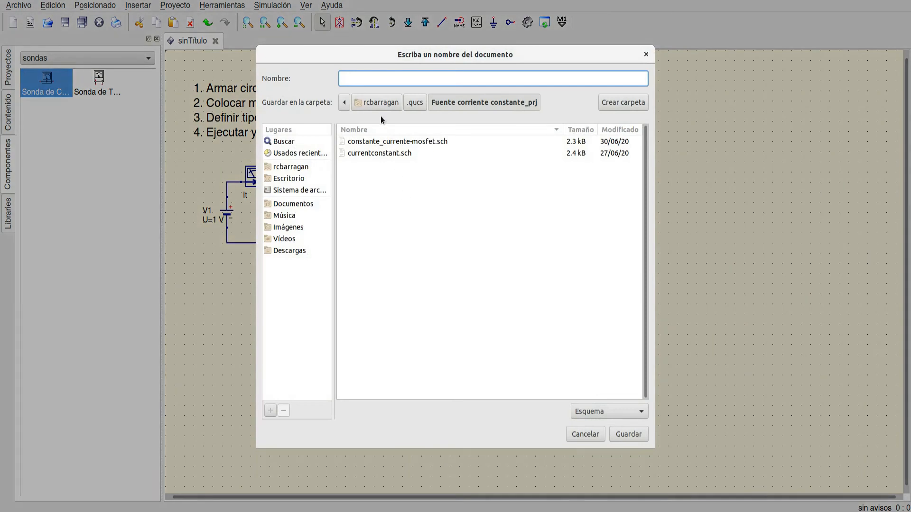
left_click(415, 102)
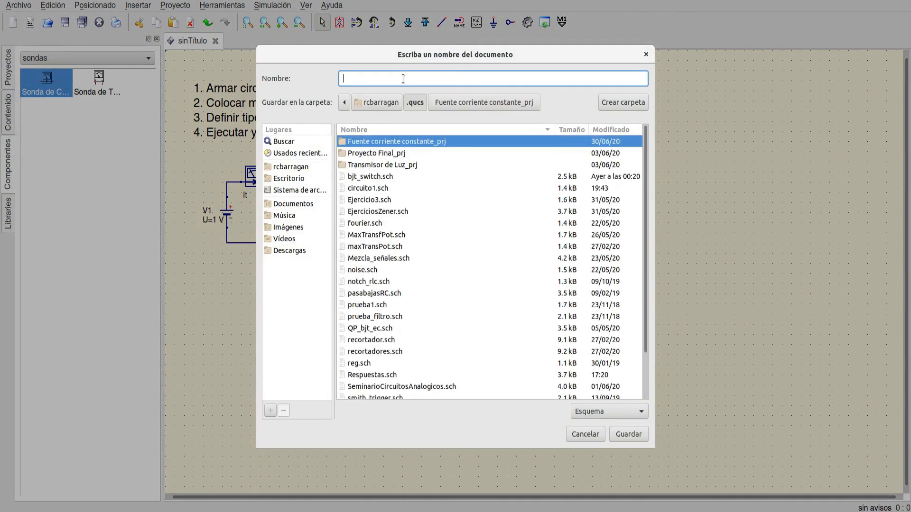
type("Ejemplo1")
key("Return")
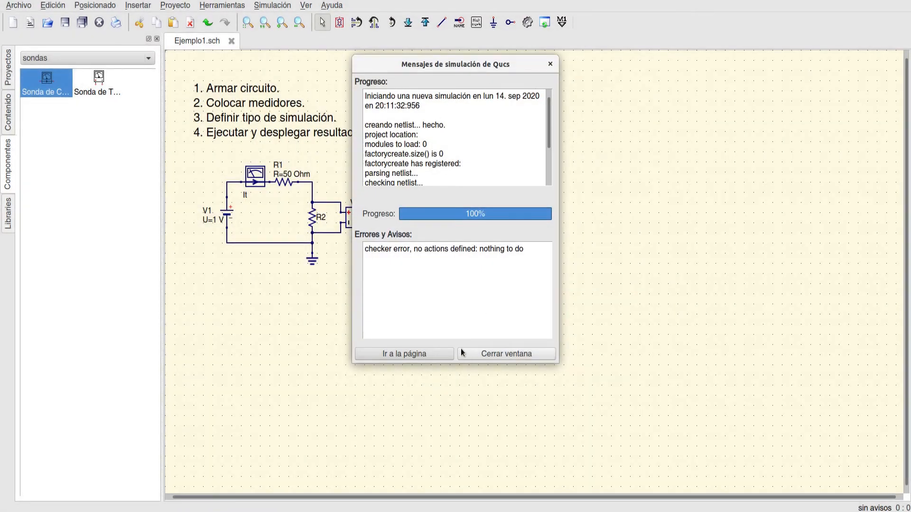
left_click(482, 354)
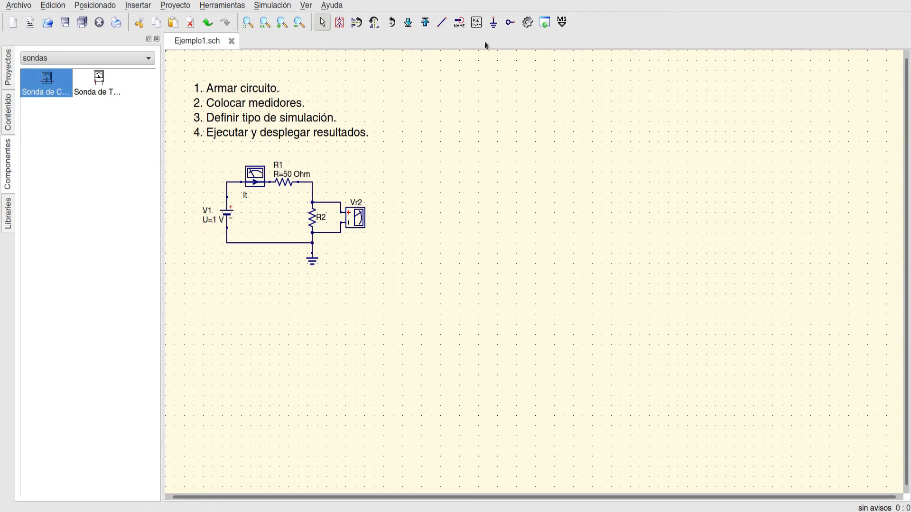
- Simulate the circuit again, examine the reported error text and close the simulation messages
left_click(529, 25)
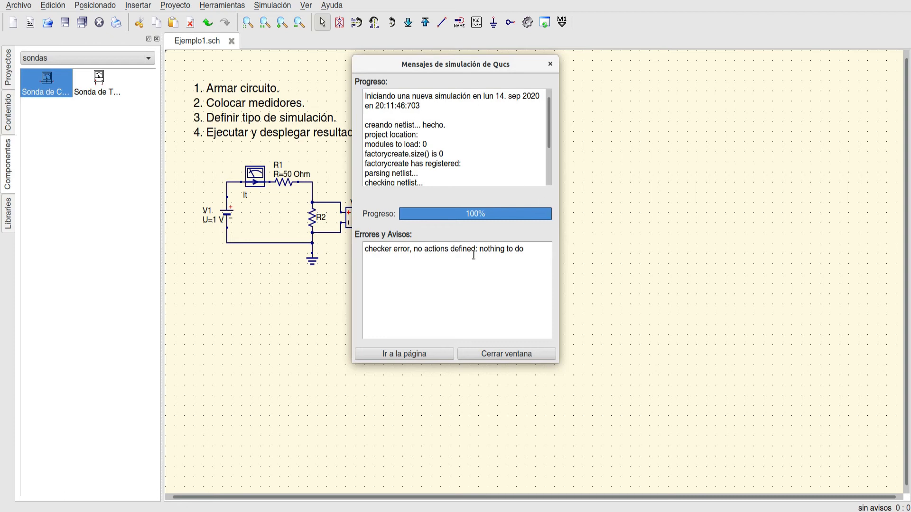
triple_click(375, 248)
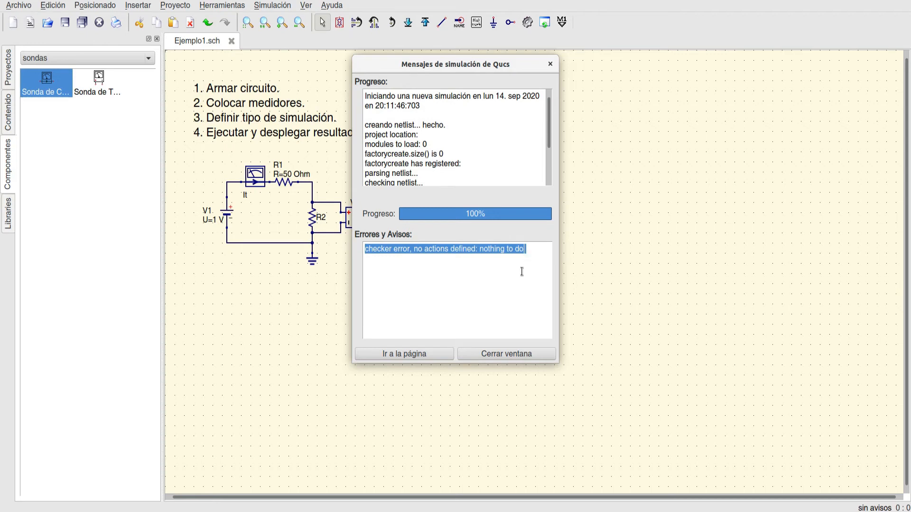
left_click(519, 355)
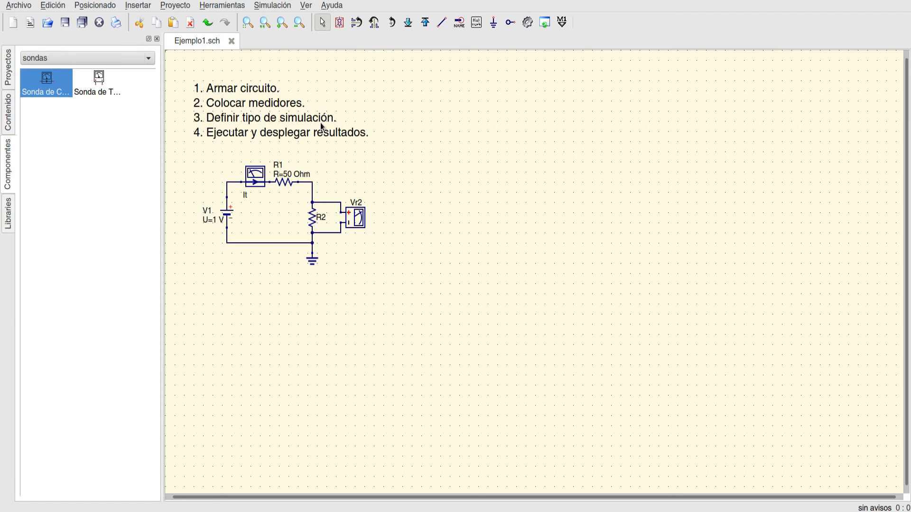
- Place a DC simulation block above and to the right of the circuit
left_click(95, 60)
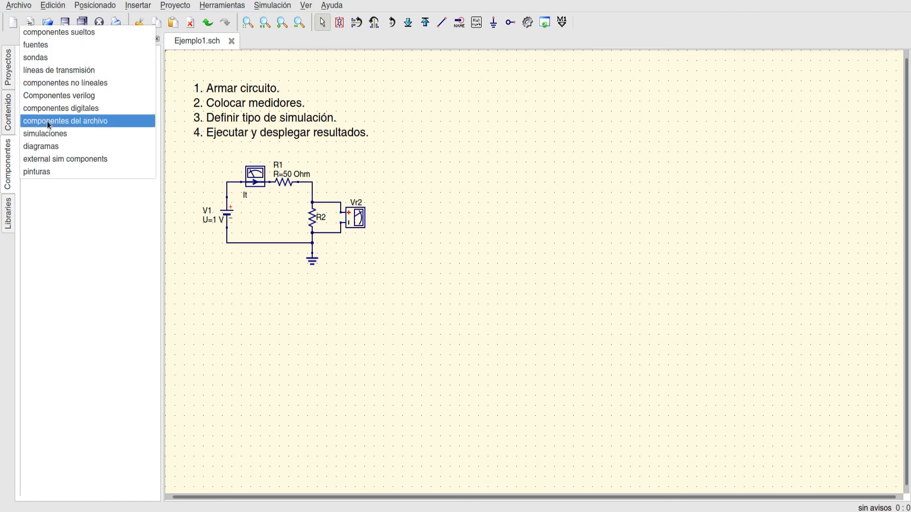
left_click(51, 135)
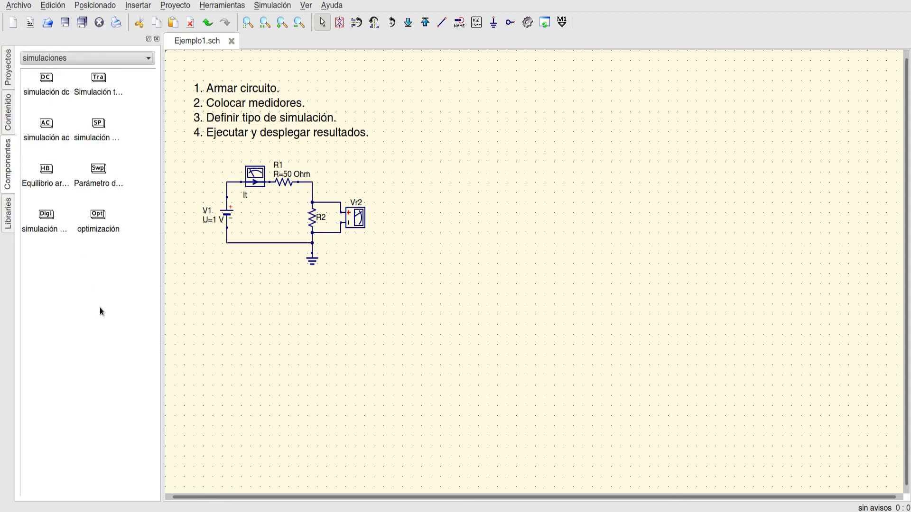
left_click(48, 82)
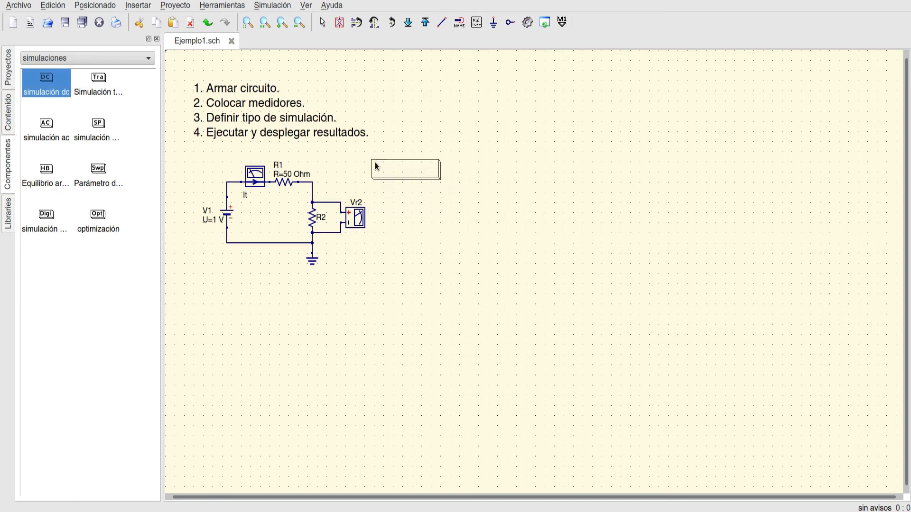
left_click(376, 164)
key("Escape")
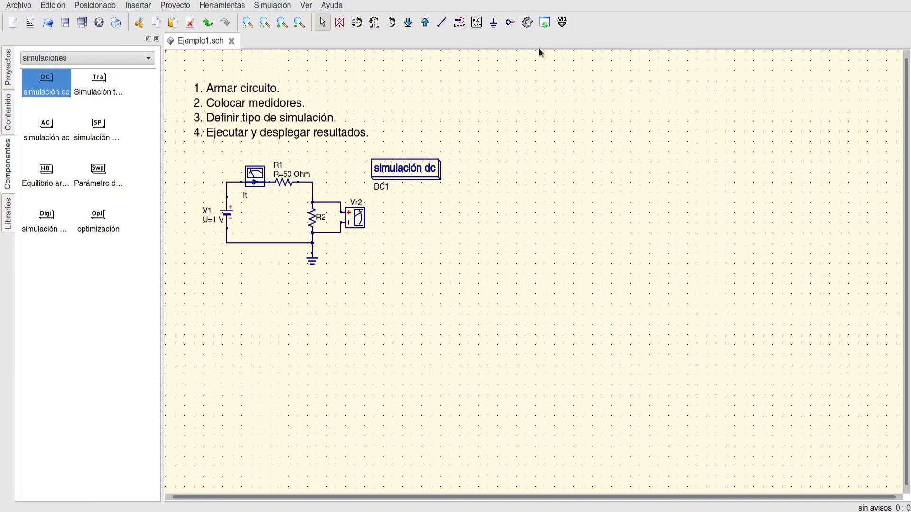
- Simulate the Ejemplo1 schematic with the DC block, repeat the run from the schematic, and open the Ejemplo1.dpl results page
left_click(529, 24)
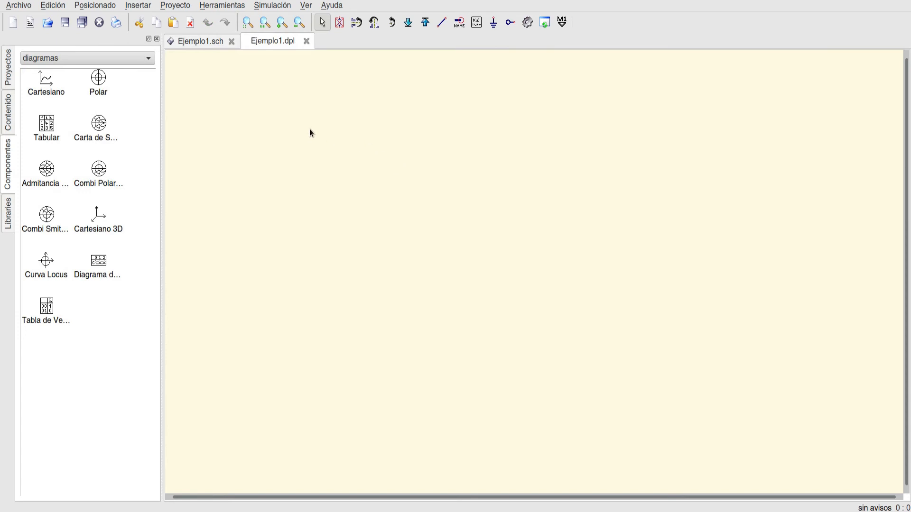
left_click(204, 42)
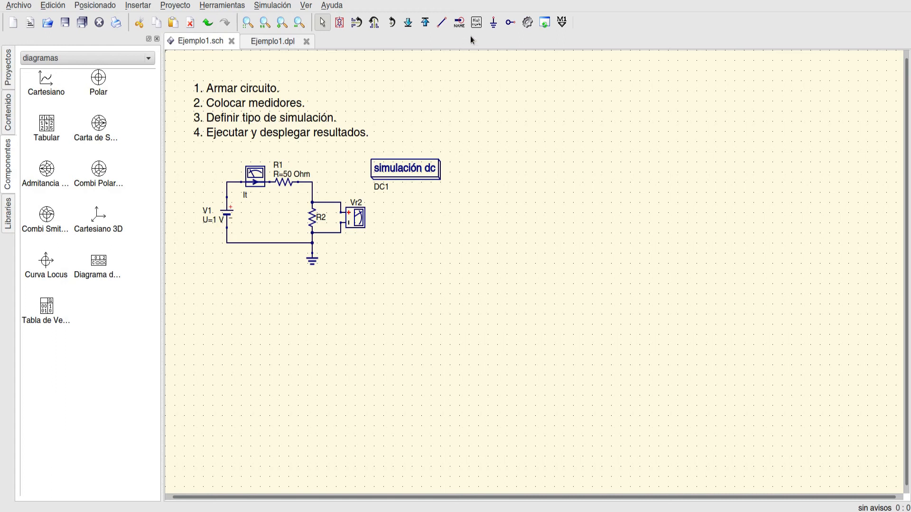
left_click(527, 22)
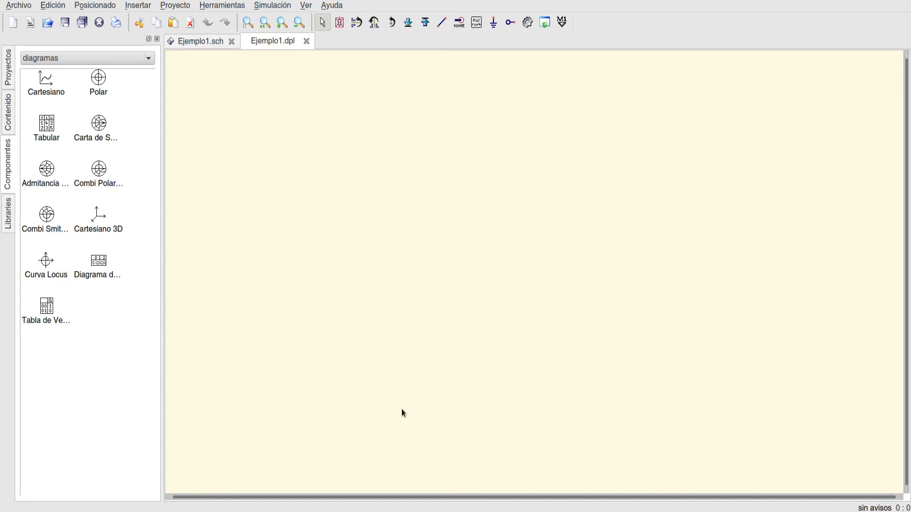
left_click(239, 43)
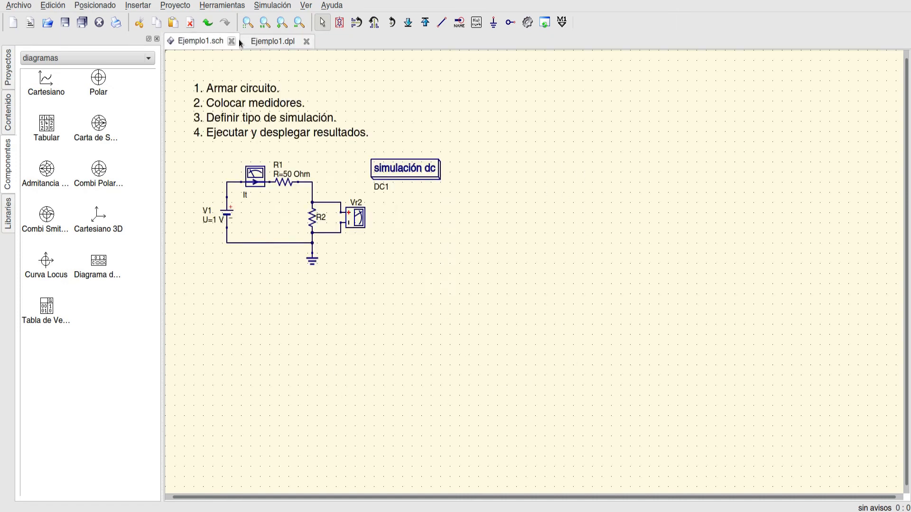
left_click(281, 43)
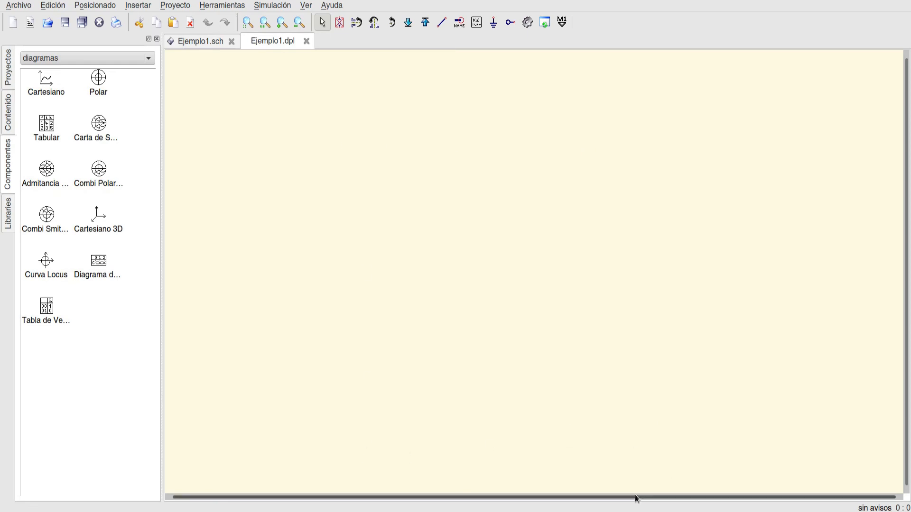
- Show the "componentes sueltos" component group, return to the Ejemplo1 schematic and simulate it once more
left_click(46, 58)
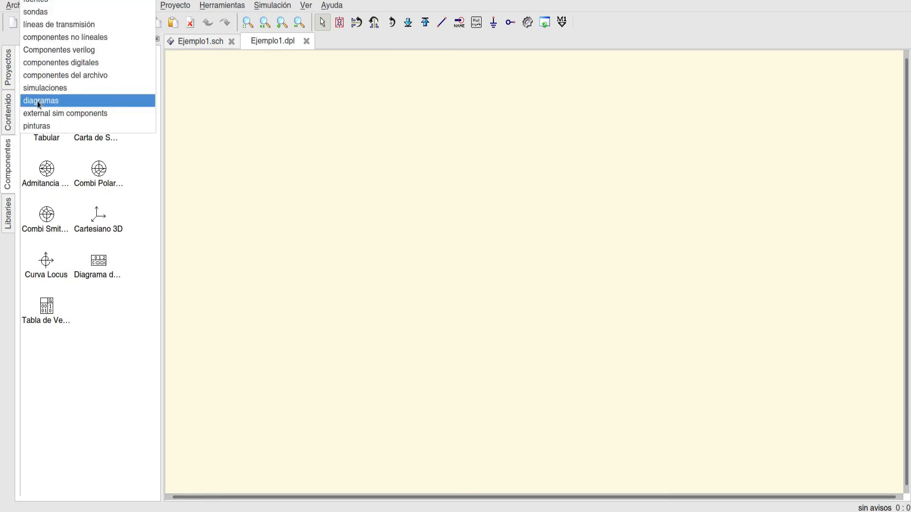
left_click(42, 4)
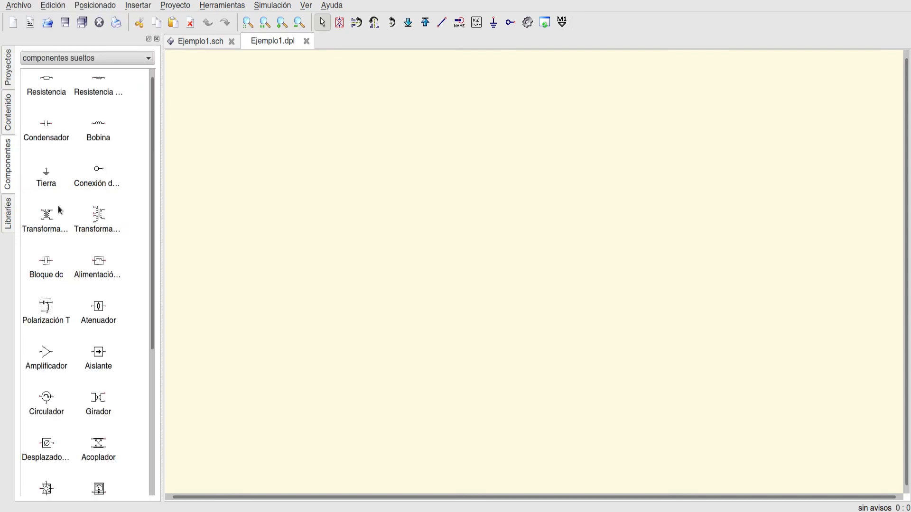
left_click(194, 43)
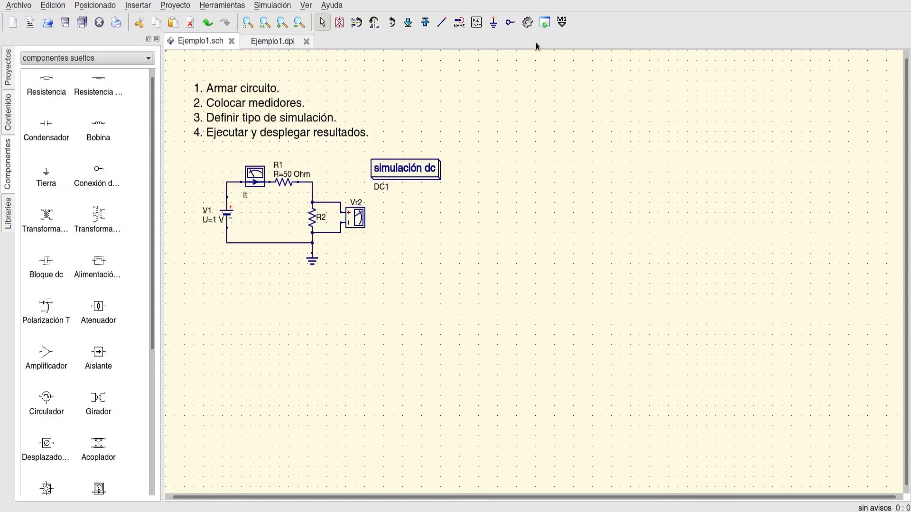
left_click(527, 22)
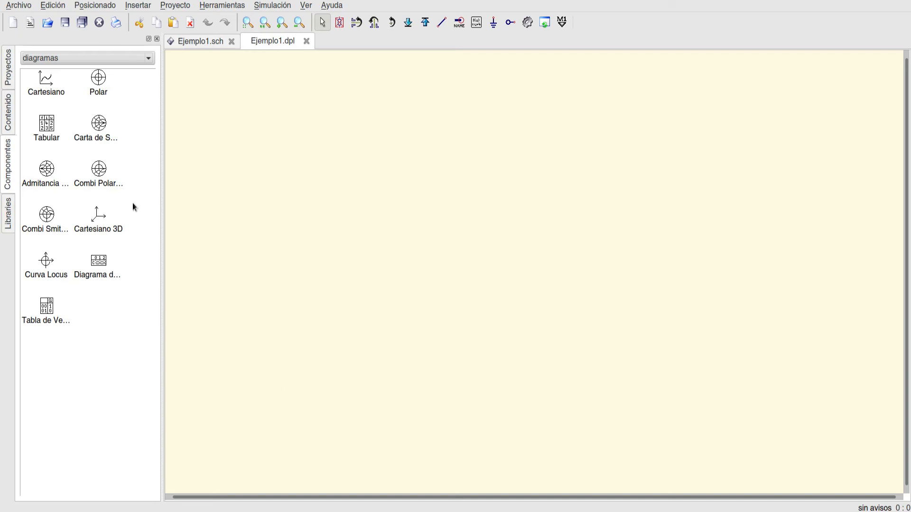
- Place a tabular diagram on the Ejemplo1.dpl page and list the Vr2.V and It.I results in it
left_click(52, 122)
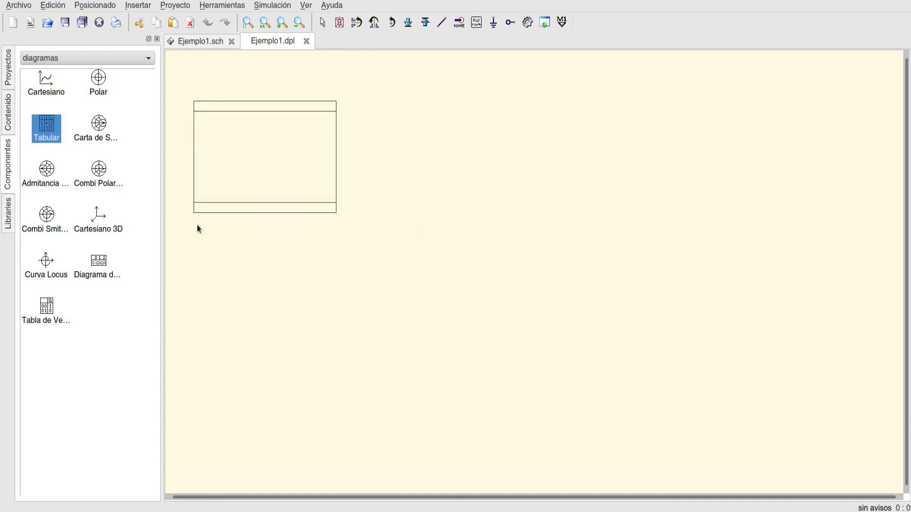
left_click(214, 197)
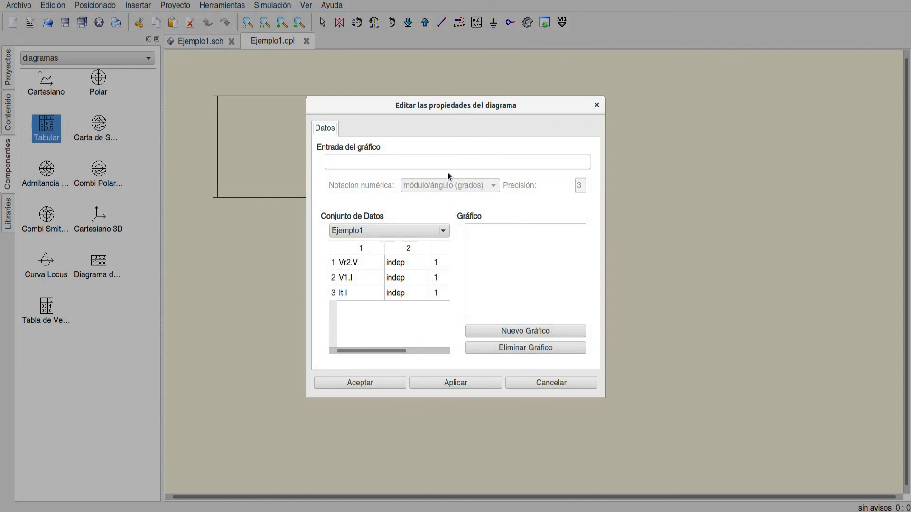
double_click(355, 265)
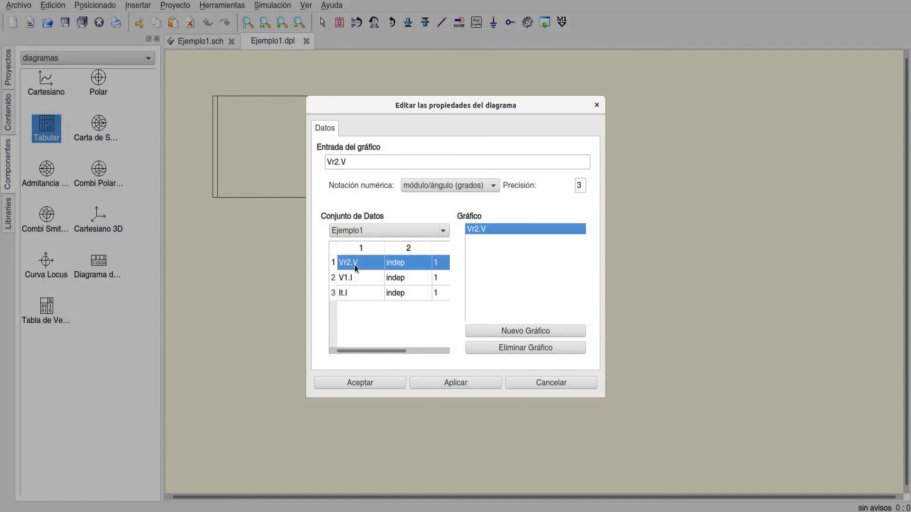
double_click(344, 295)
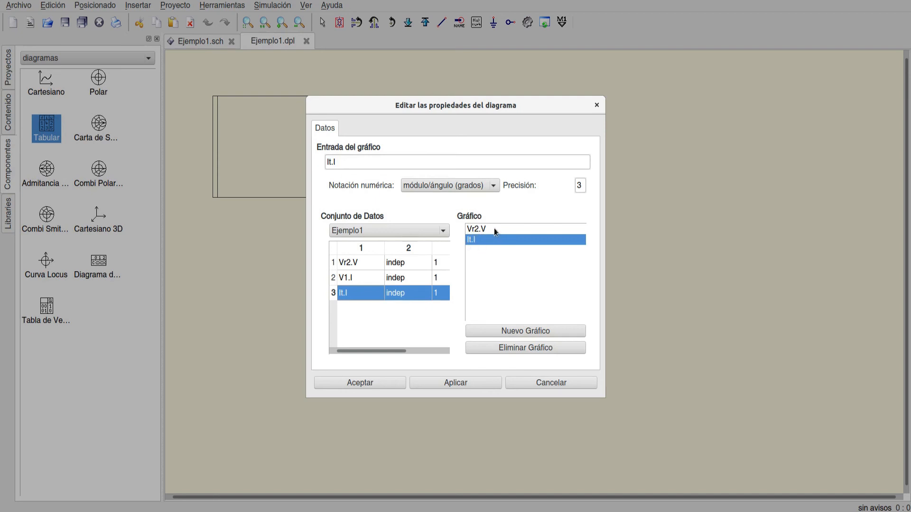
left_click(386, 382)
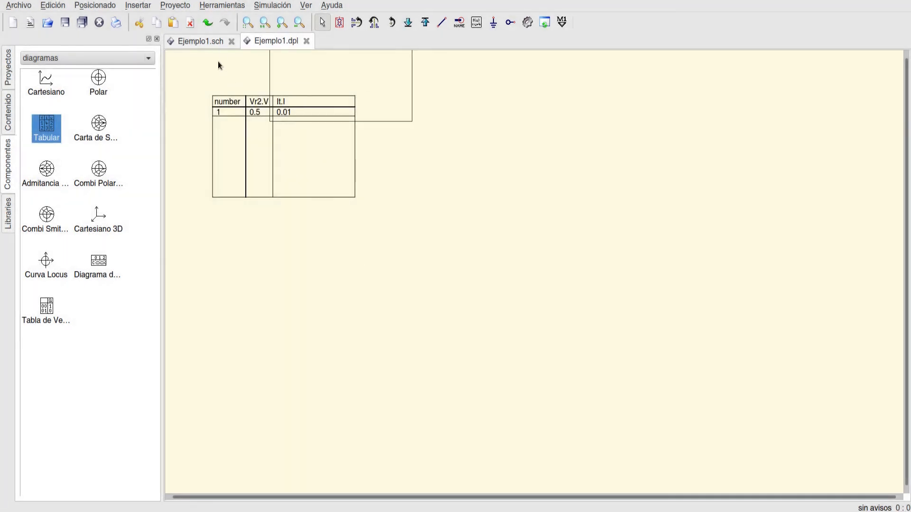
- Examine the It and Vr2 probes in the Ejemplo1 schematic, then review the results table's diagram properties on the Ejemplo1.dpl page
left_click(212, 42)
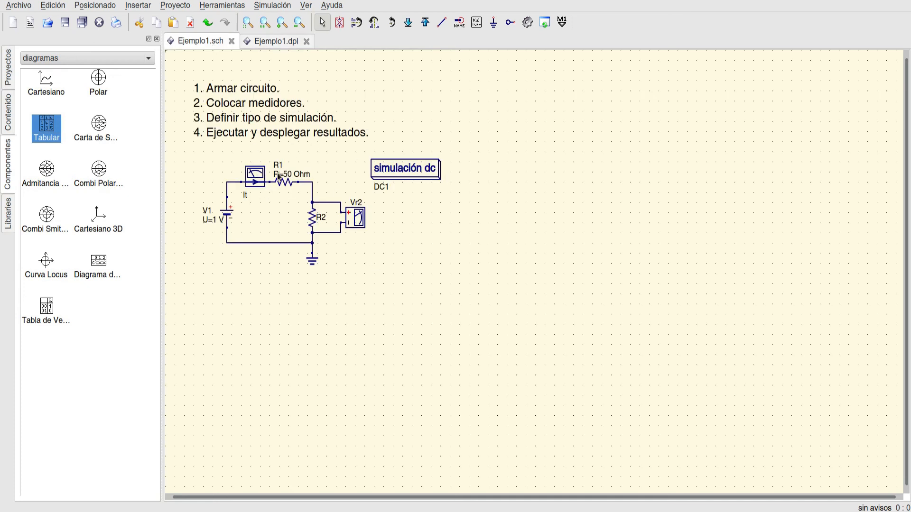
left_click(251, 184)
left_click(362, 217)
left_click(282, 41)
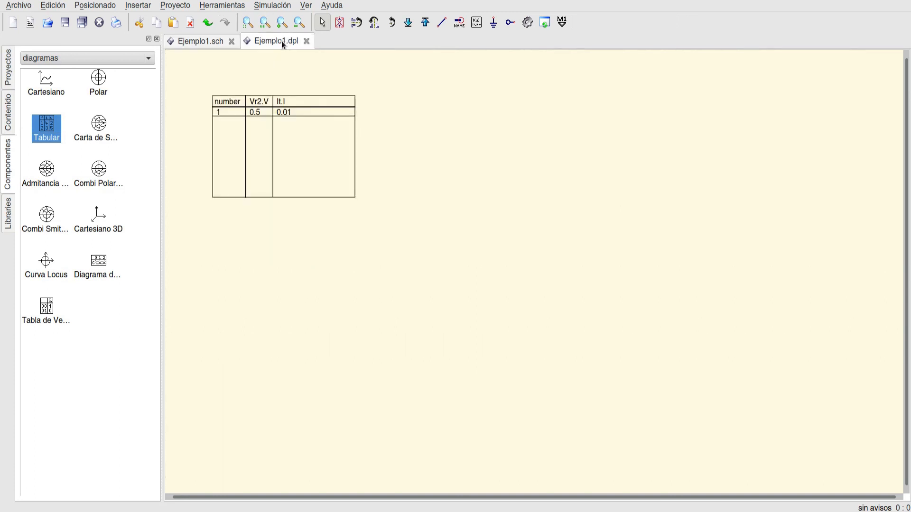
double_click(280, 121)
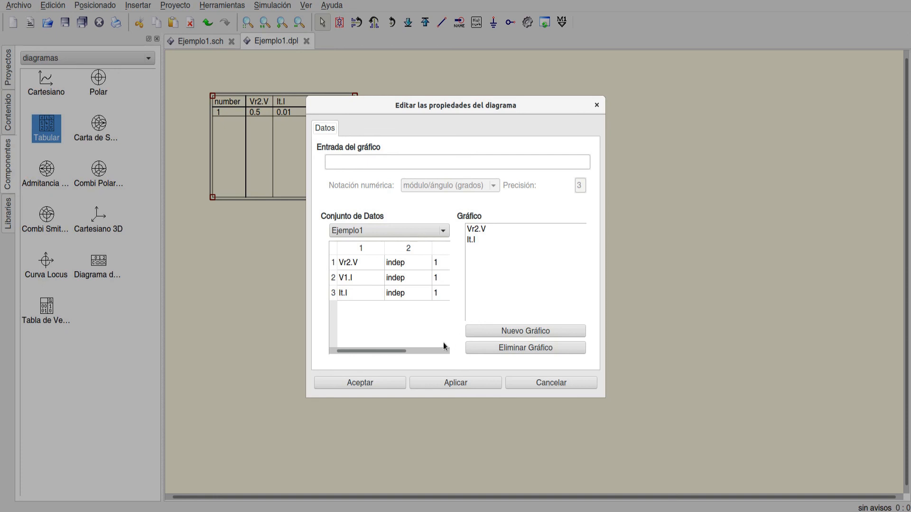
left_click(377, 381)
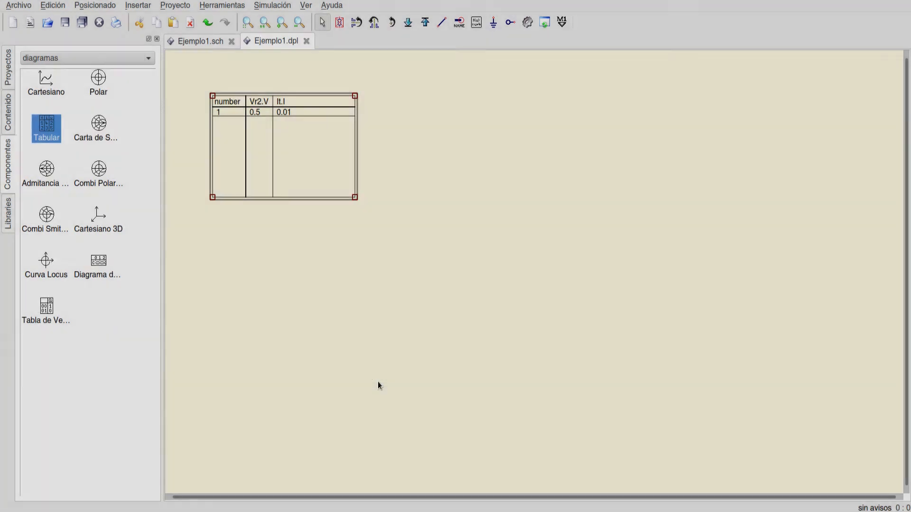
- Shrink the results table until it fits tightly around its header and single data row
left_click_drag(357, 199, 328, 129)
left_click(312, 193)
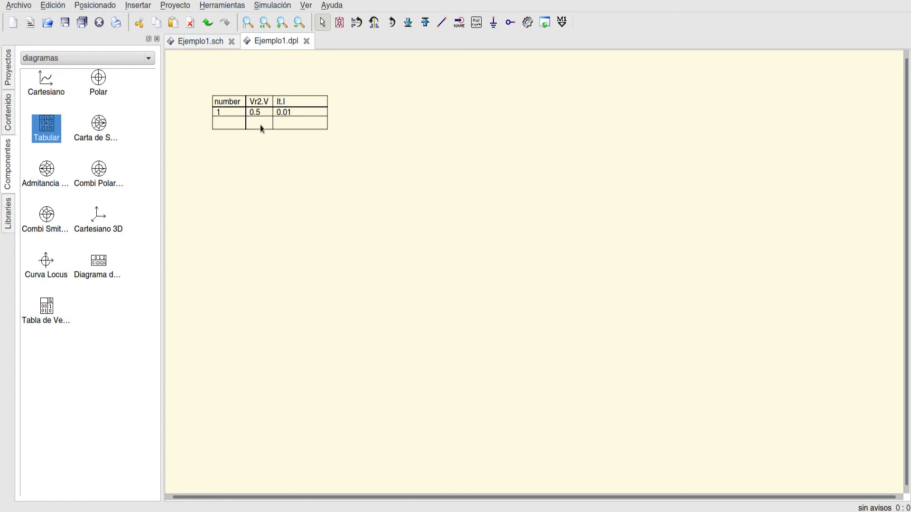
left_click(319, 124)
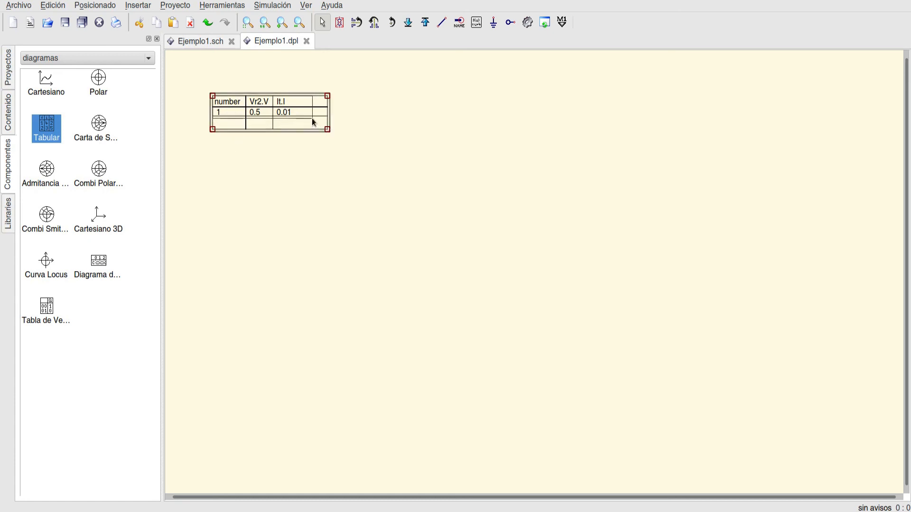
left_click_drag(303, 119, 302, 119)
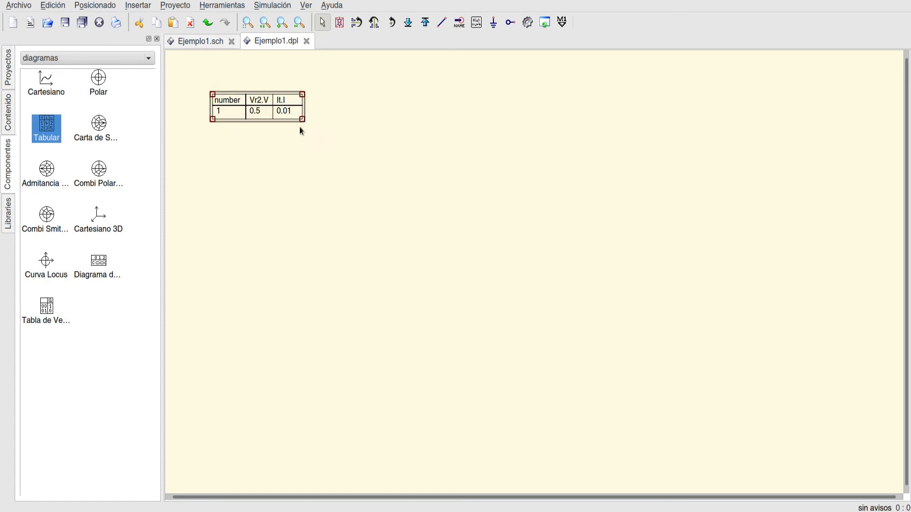
left_click(293, 166)
- Copy the results table into the Ejemplo1 schematic beside the Vr2 probe and shift the DC simulation block to line up above it
left_click(226, 100)
left_click(214, 41)
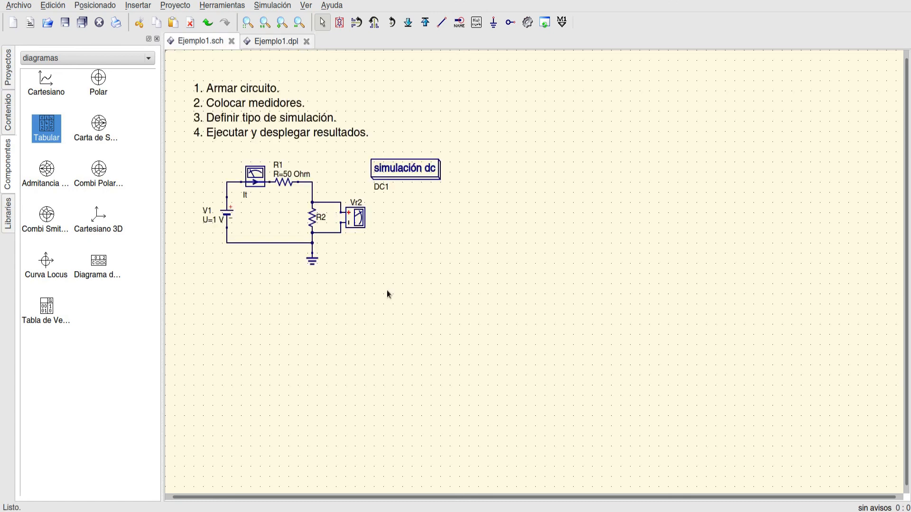
key("ctrl+v")
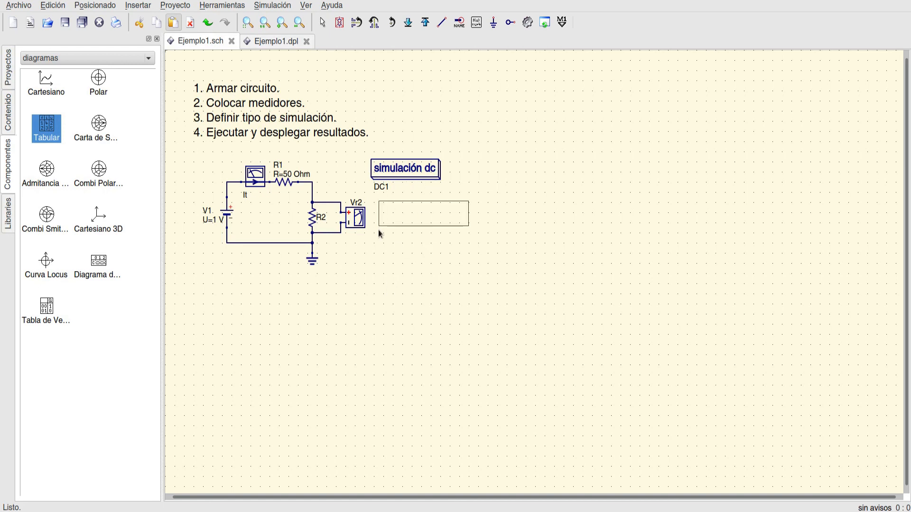
left_click(377, 229)
left_click_drag(386, 169, 397, 171)
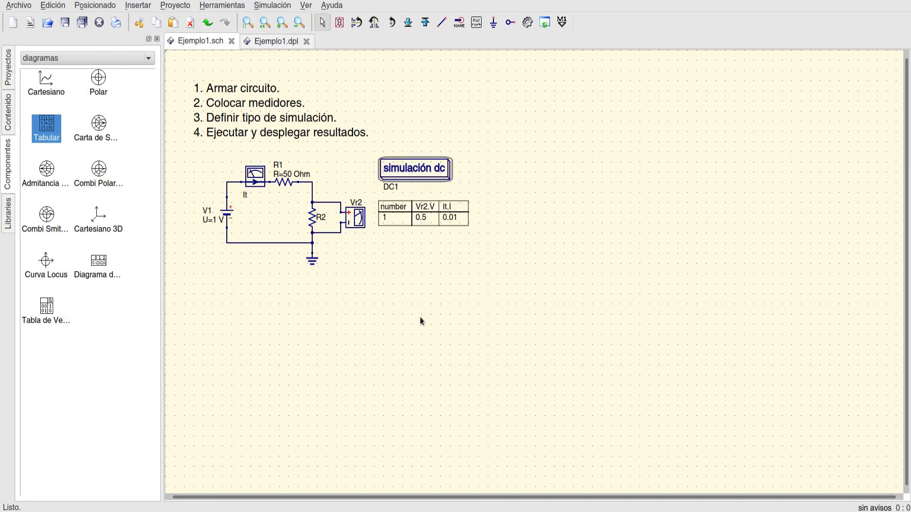
- Set the resistance of R1 to 100 Ohm, simulate the circuit and return to the Ejemplo1 schematic
double_click(284, 181)
left_click(468, 257)
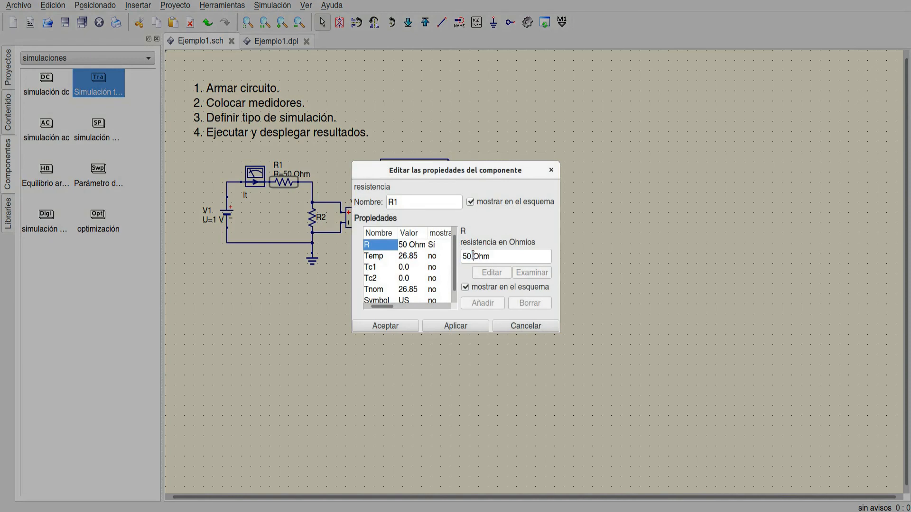
key("BackSpace")
type("10")
left_click(468, 327)
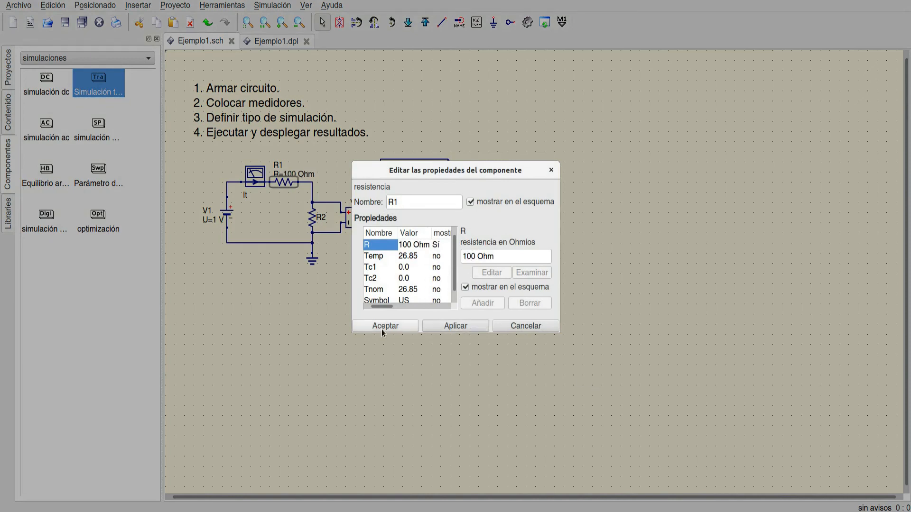
left_click(383, 327)
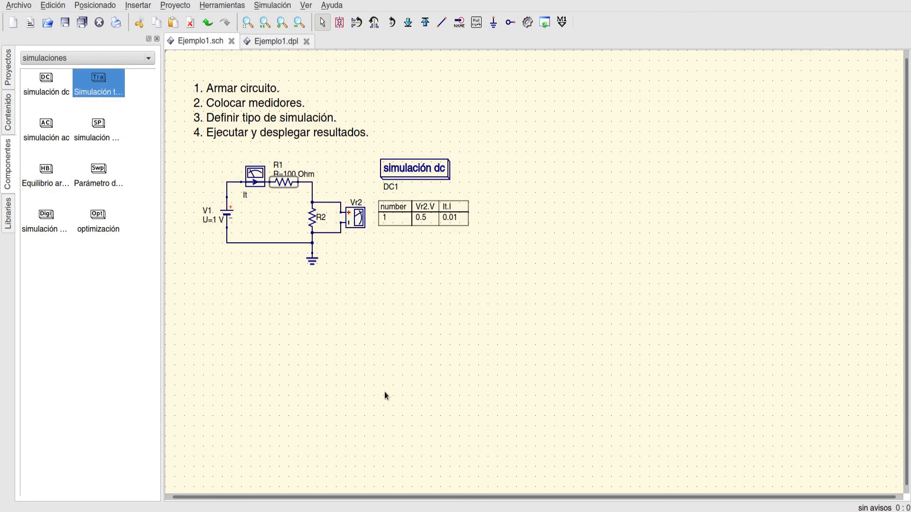
left_click(526, 24)
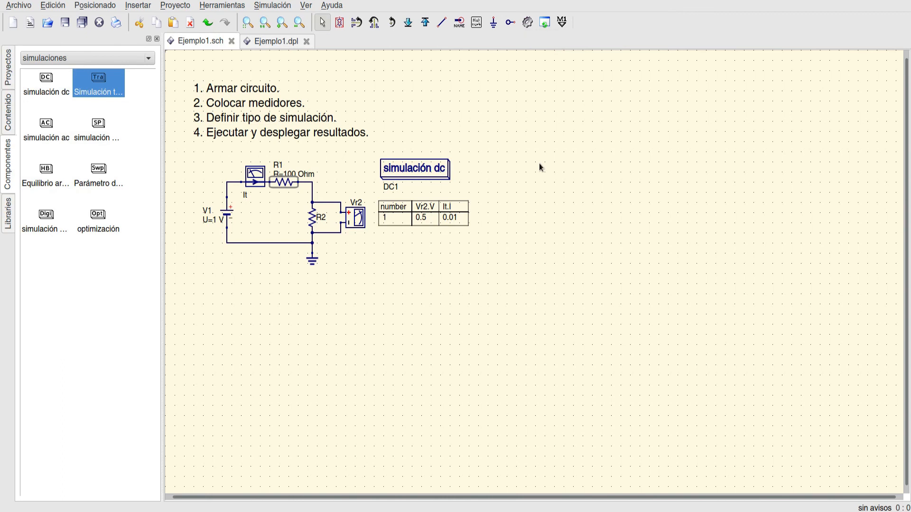
left_click(201, 44)
- Enlarge the results table in the schematic slightly so the It.I value fits in its column
left_click(463, 223)
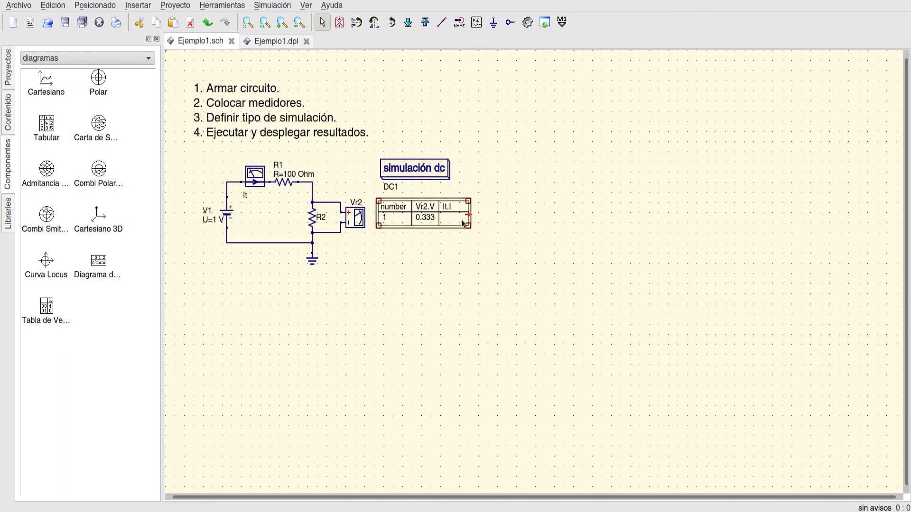
left_click_drag(468, 225, 477, 230)
left_click(425, 250)
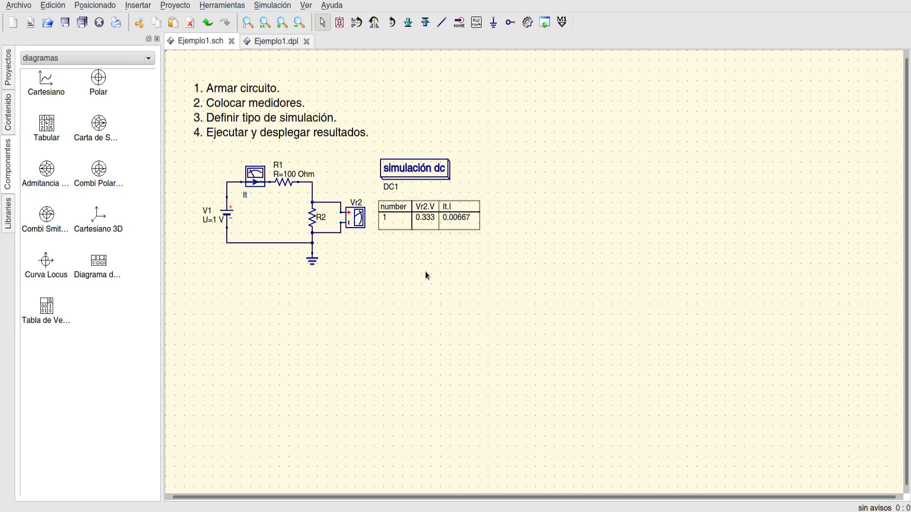
- Set the voltage of source V1 to 5V, simulate the circuit and return to the Ejemplo1 schematic
double_click(223, 213)
left_click_drag(468, 257, 434, 255)
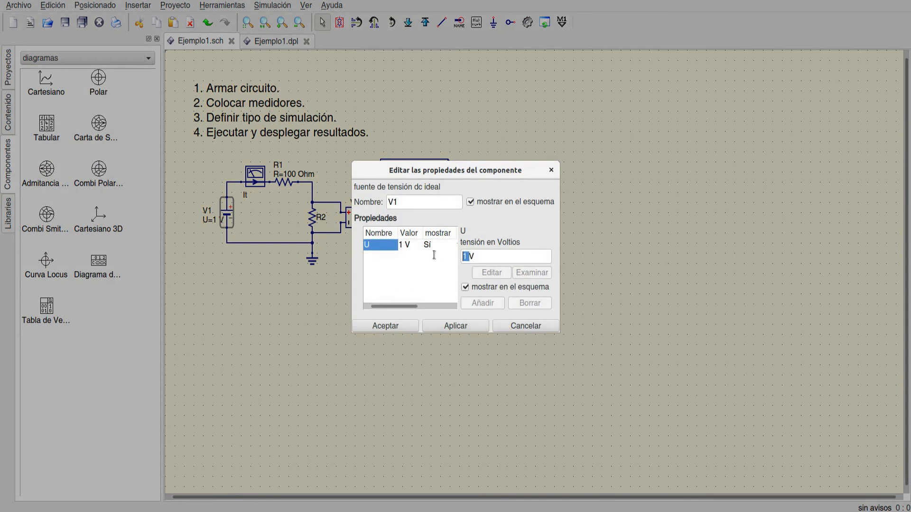
type("5V")
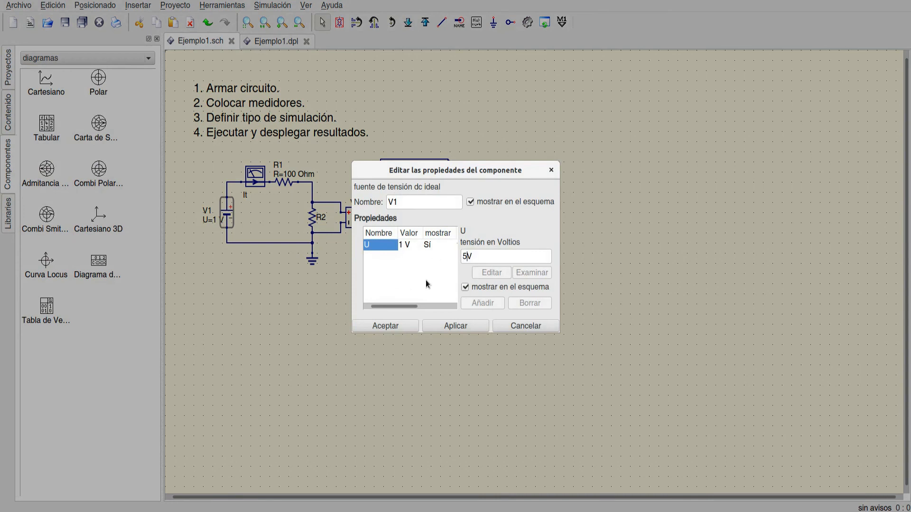
left_click(467, 325)
left_click(386, 328)
key("F2")
left_click(204, 42)
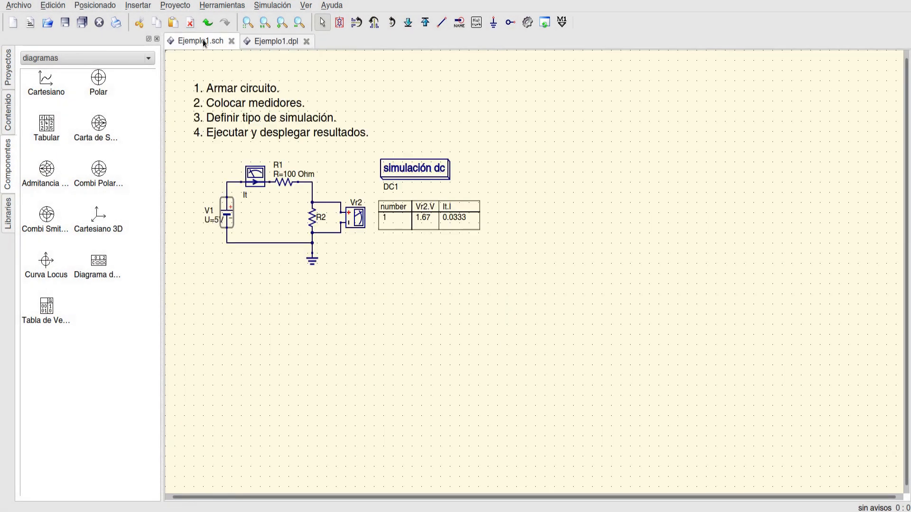
- Set the resistance of R2 to 100 Ohm, rerun the simulation and go back to the Ejemplo1 schematic
left_click(315, 221)
double_click(316, 223)
left_click(468, 257)
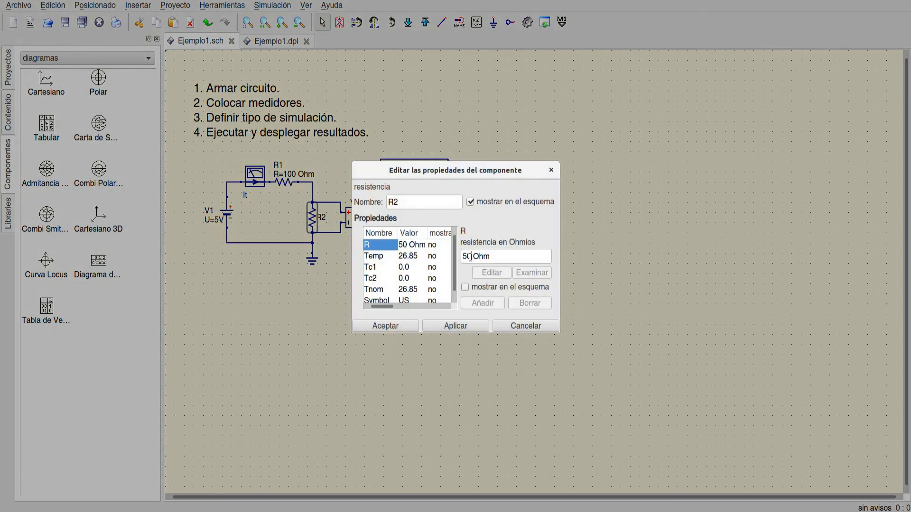
key("BackSpace")
type("10")
left_click(474, 326)
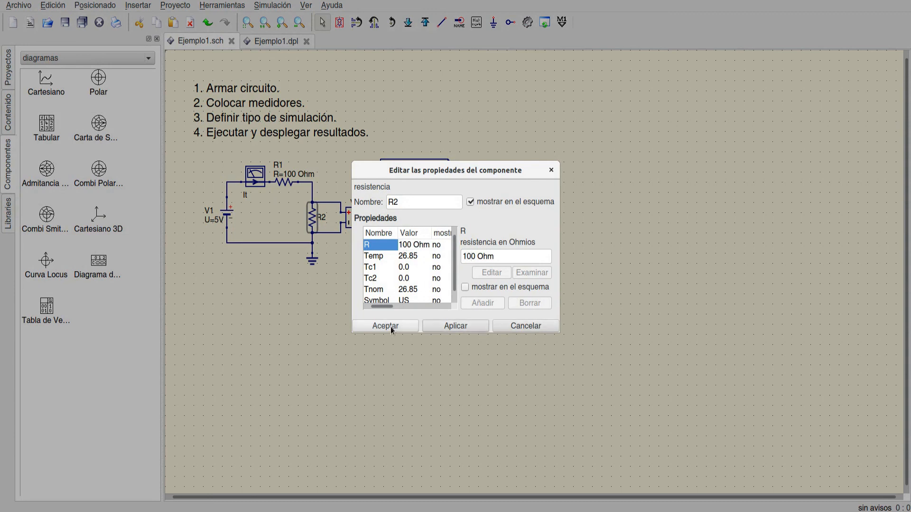
left_click(391, 326)
key("F2")
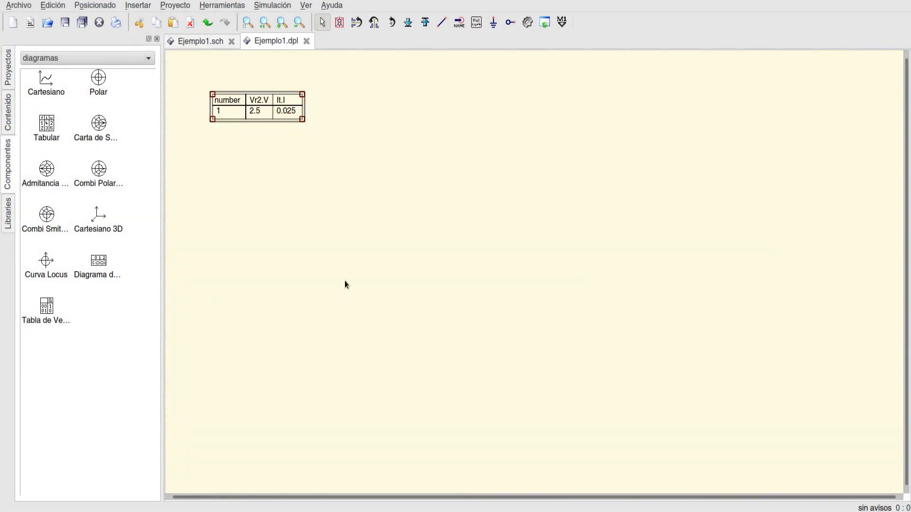
left_click(194, 42)
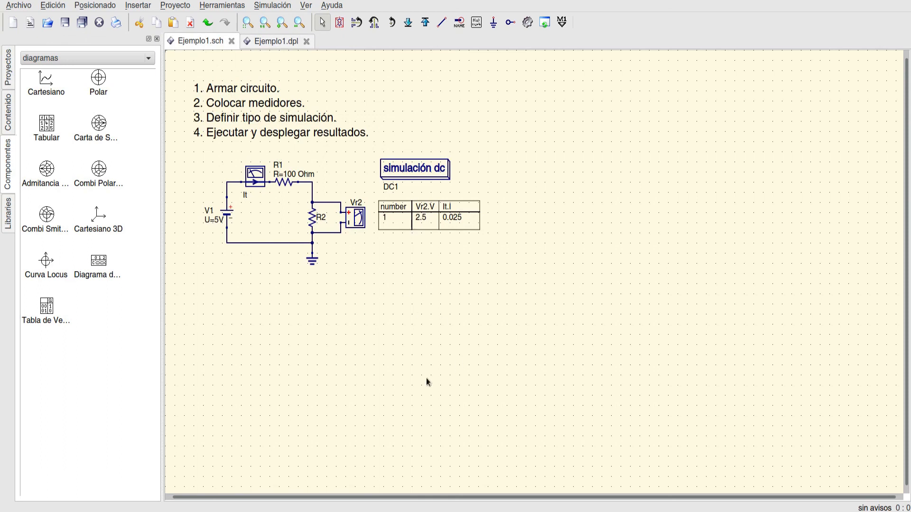